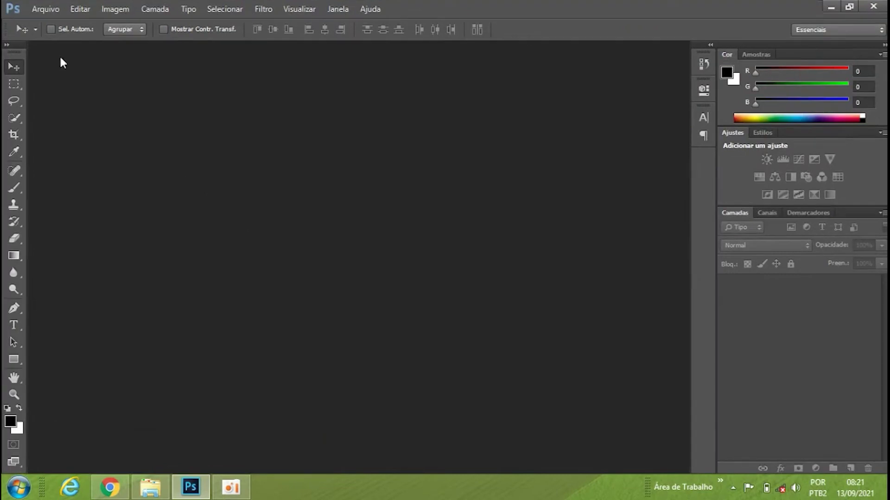
Create a new document named 'Social meida', keeping 1080×1080 px with a white background.
click(38, 9)
click(55, 24)
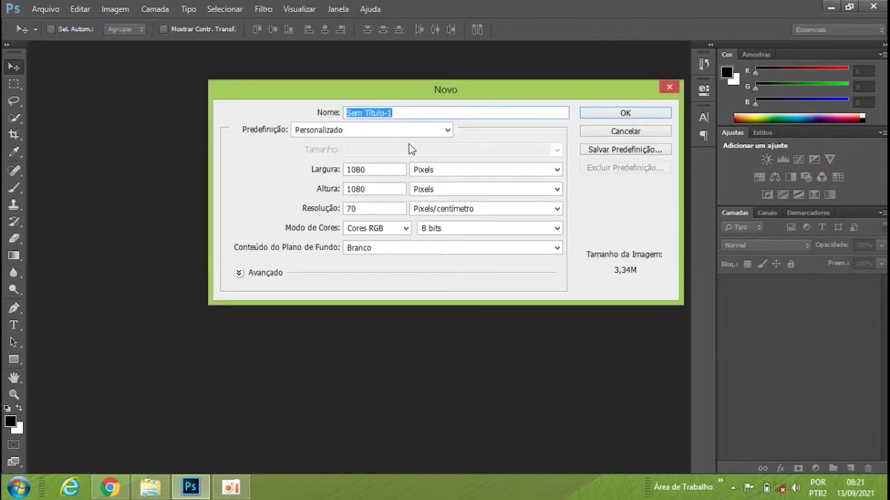
key(BackSpace)
text(Social meida)
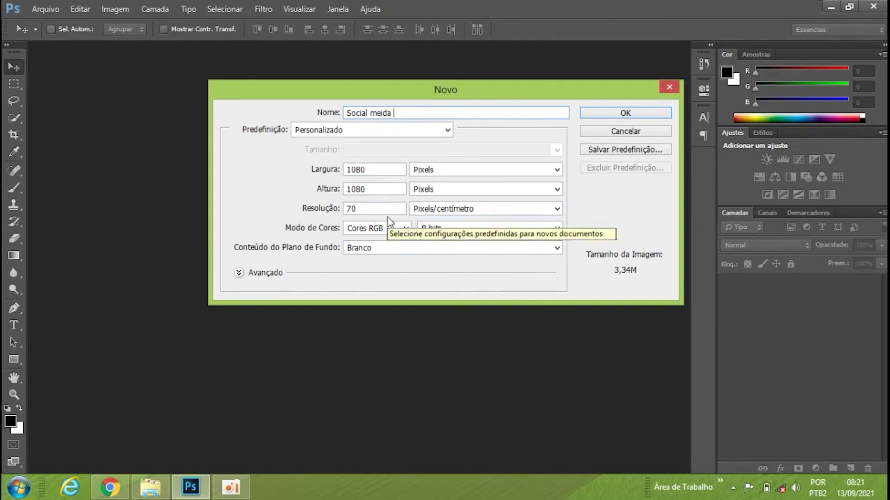
click(604, 117)
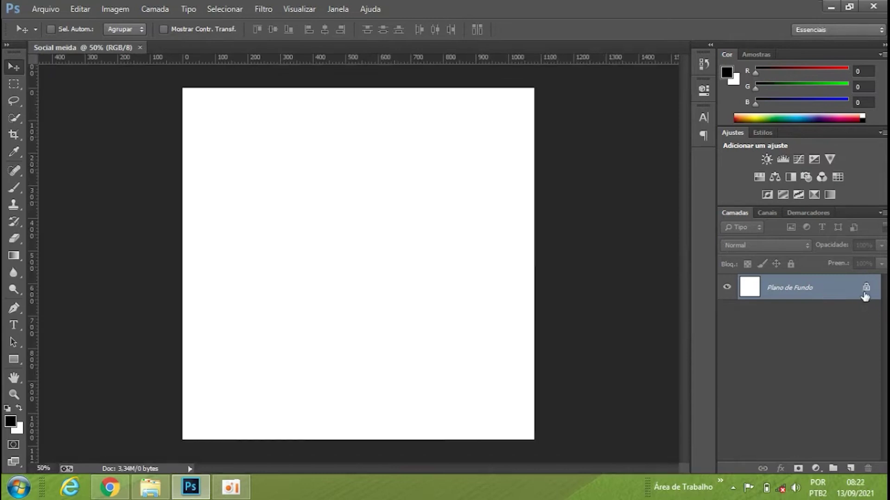
Unlock the background as Camada 0 and add horizontal and vertical guides crossing at the canvas centre.
double_click(866, 289)
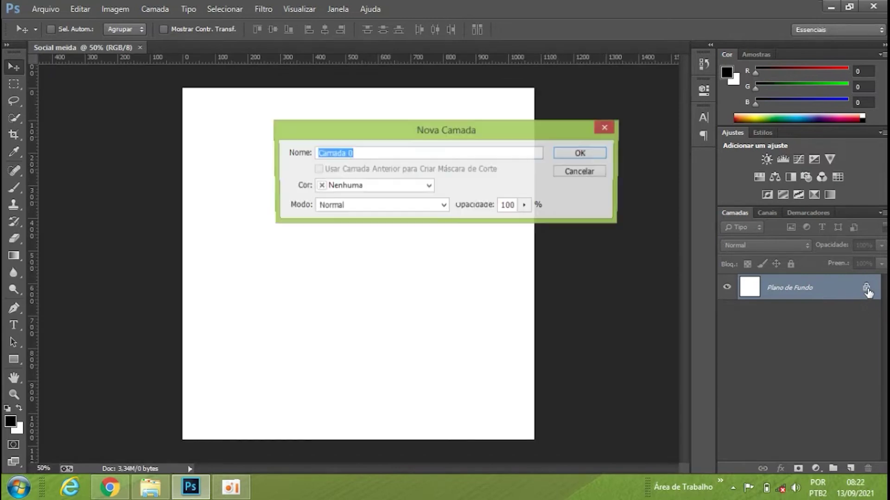
click(590, 158)
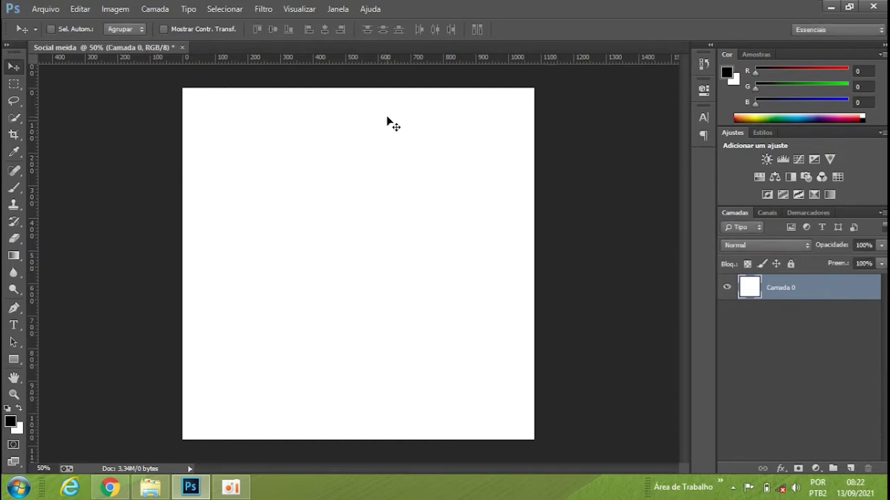
click(188, 30)
drag(341, 60, 344, 264)
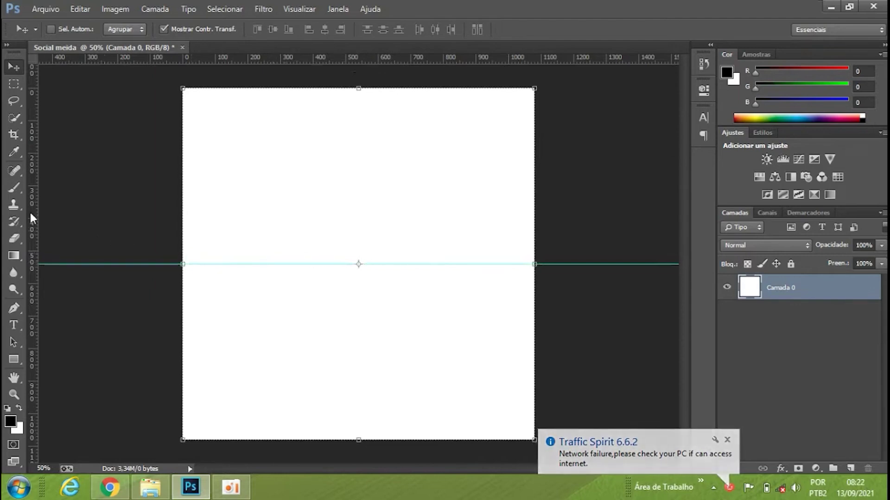
drag(29, 213, 307, 192)
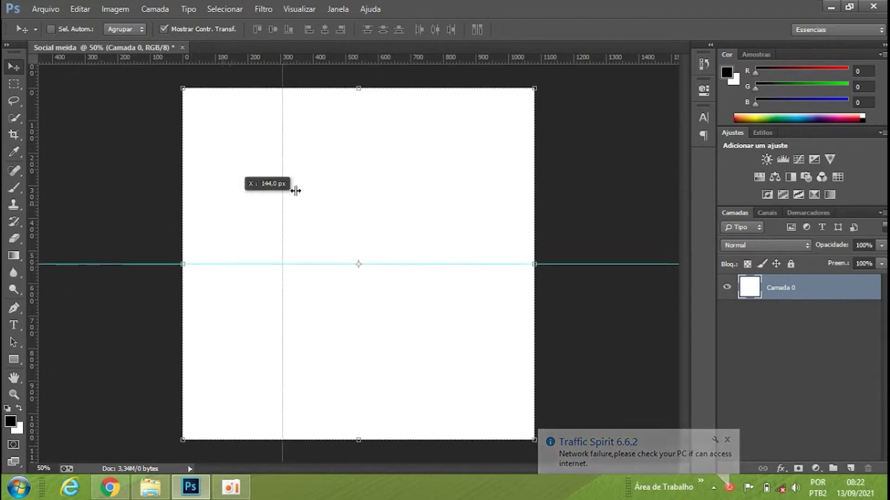
drag(306, 191, 358, 188)
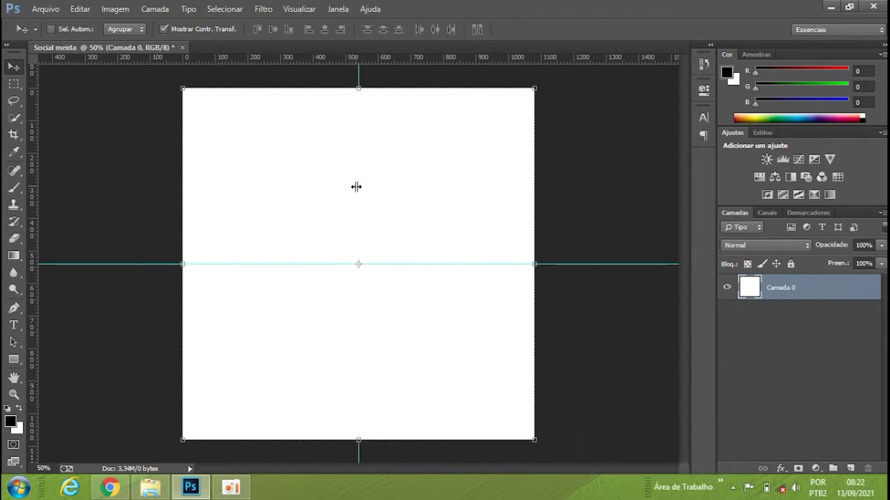
click(164, 29)
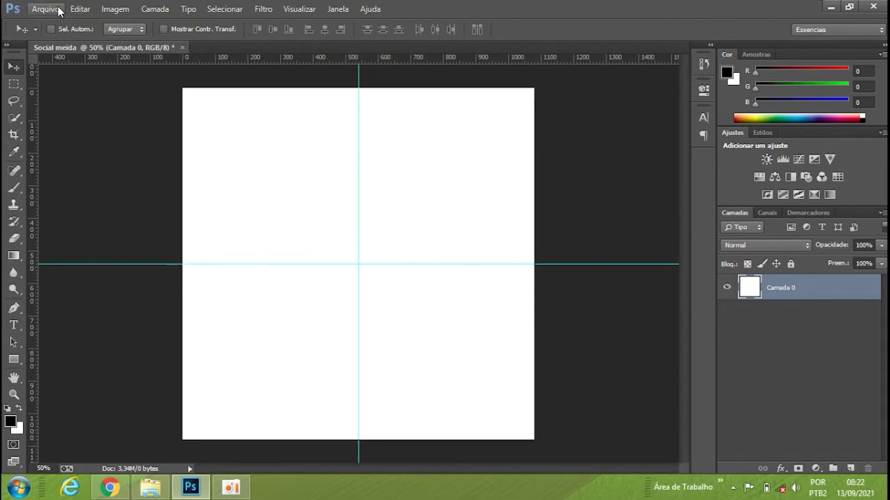
Place the blue pngtree background image into the document via Arquivo > Inserir.
click(60, 10)
click(100, 221)
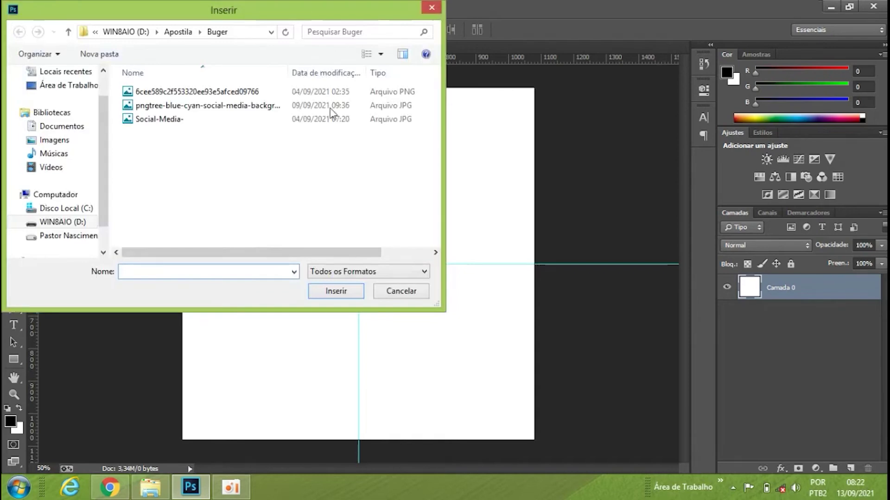
click(381, 54)
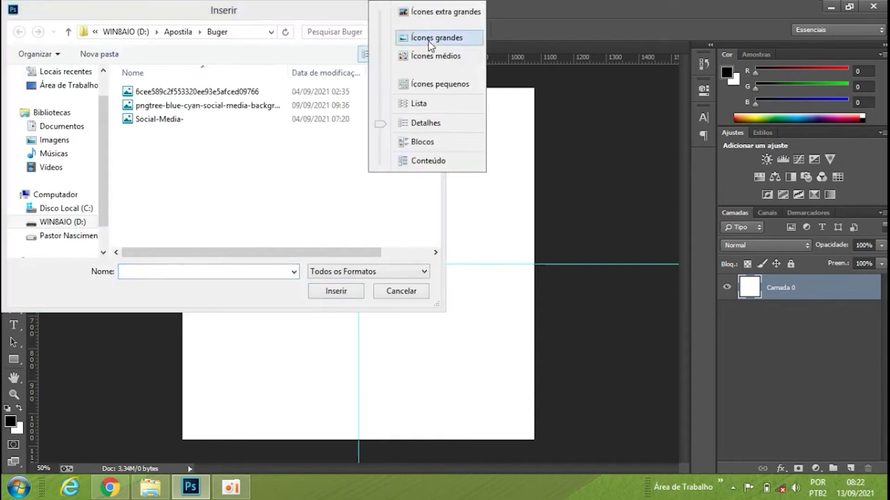
click(431, 45)
click(257, 138)
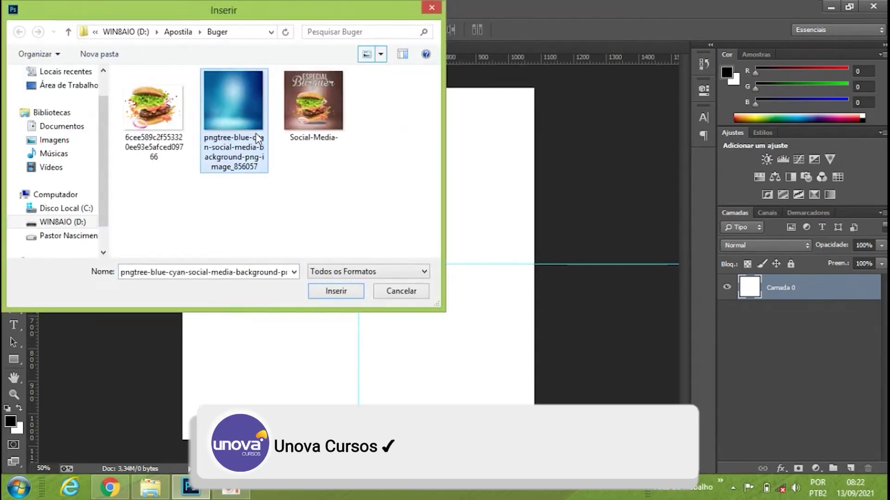
double_click(258, 137)
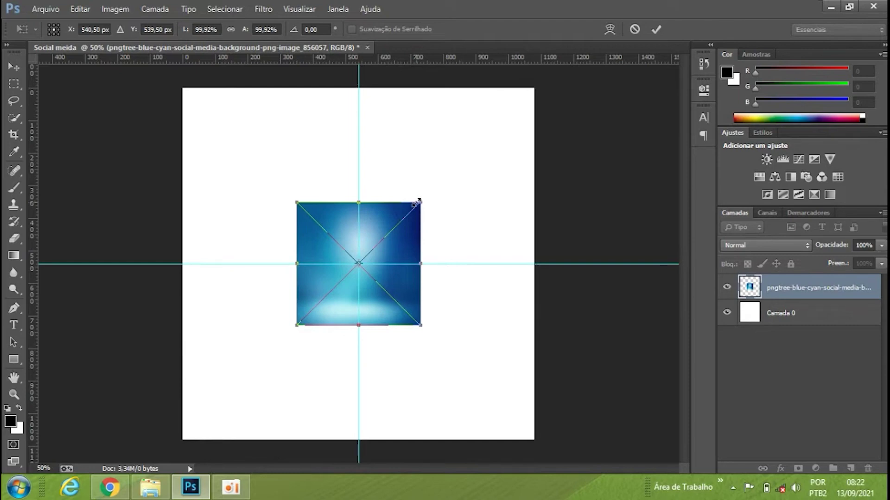
Scale the blue background to about 298% so it fills the canvas.
drag(419, 204, 529, 72)
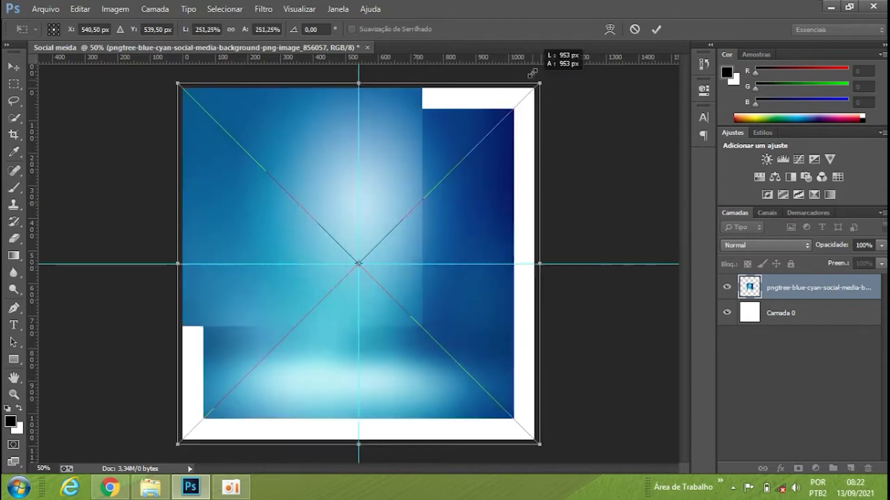
drag(529, 72, 524, 78)
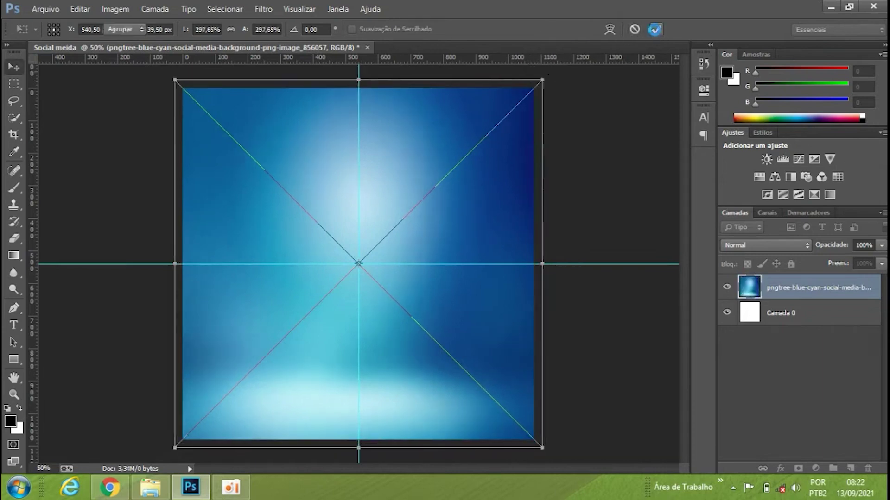
click(655, 30)
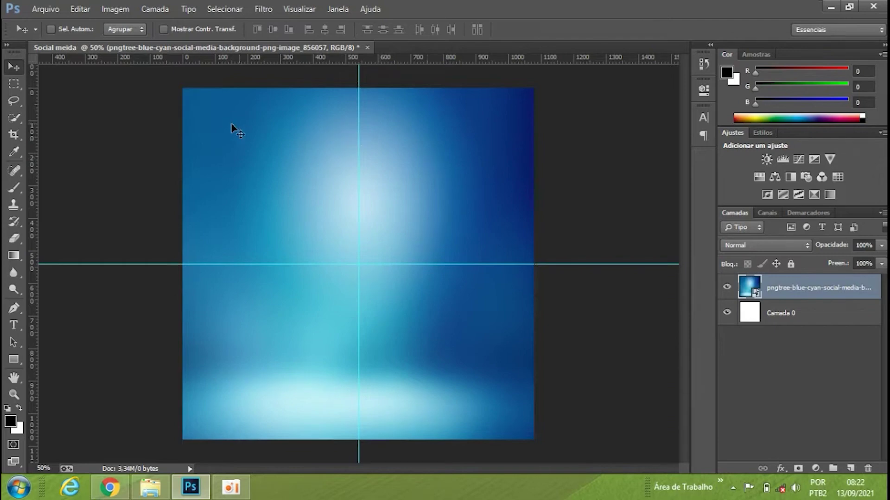
Place the burger photo into the document via Arquivo > Inserir.
click(56, 5)
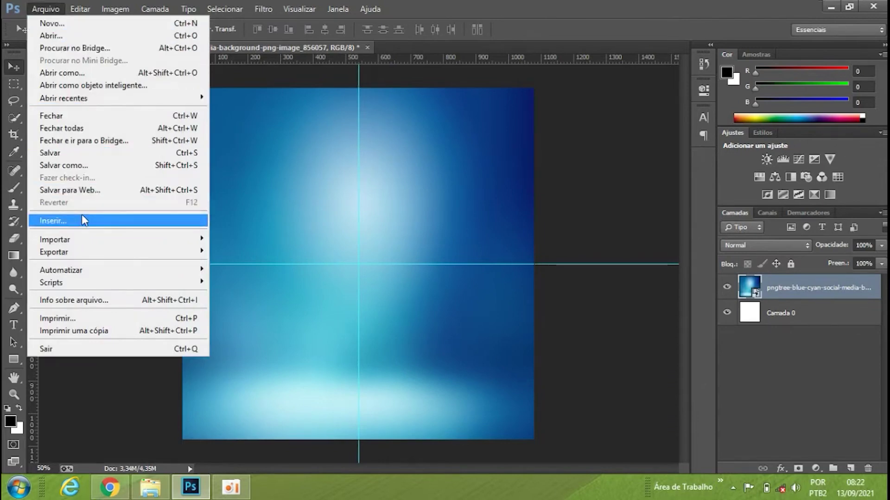
click(81, 219)
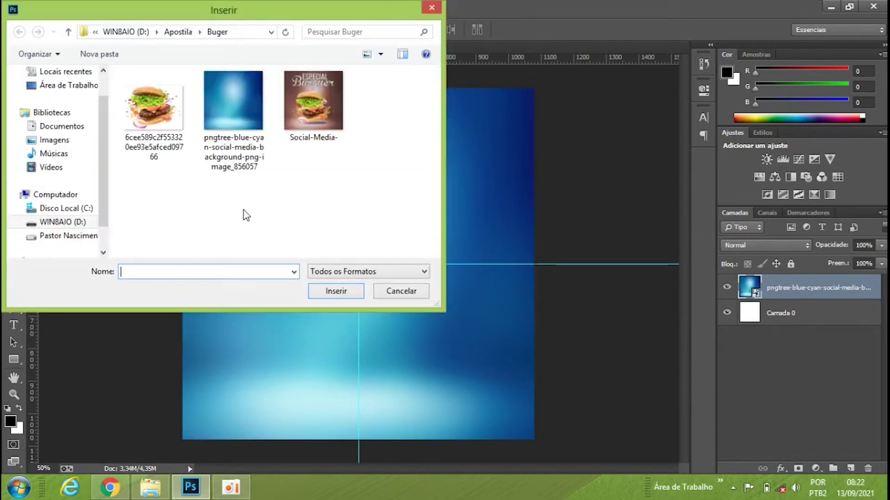
click(158, 135)
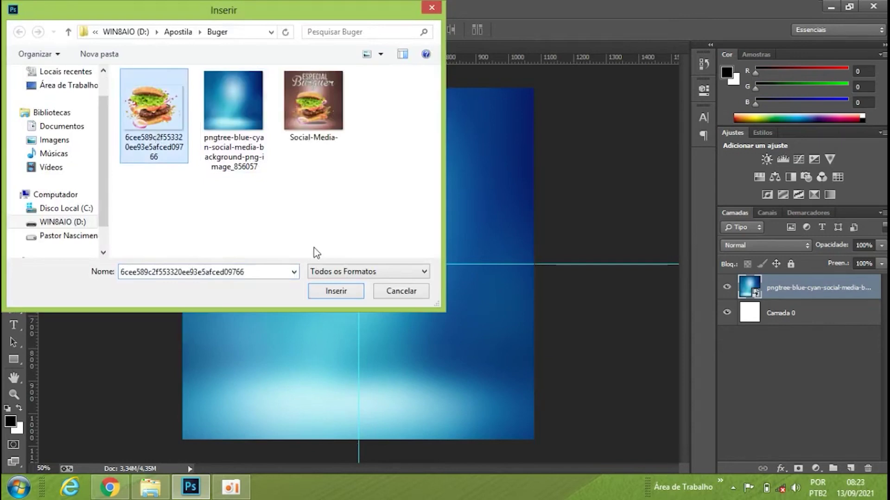
click(345, 293)
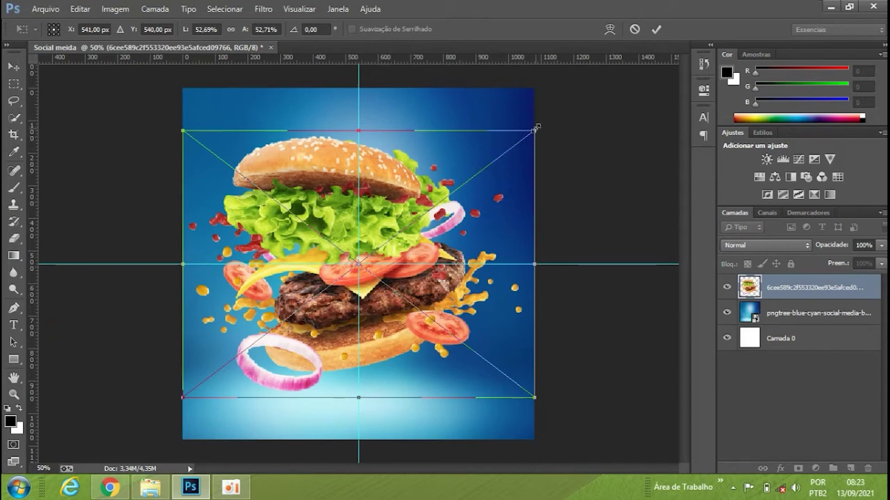
Shrink the burger slightly around the canvas centre and add an empty layer above it.
drag(535, 130, 518, 142)
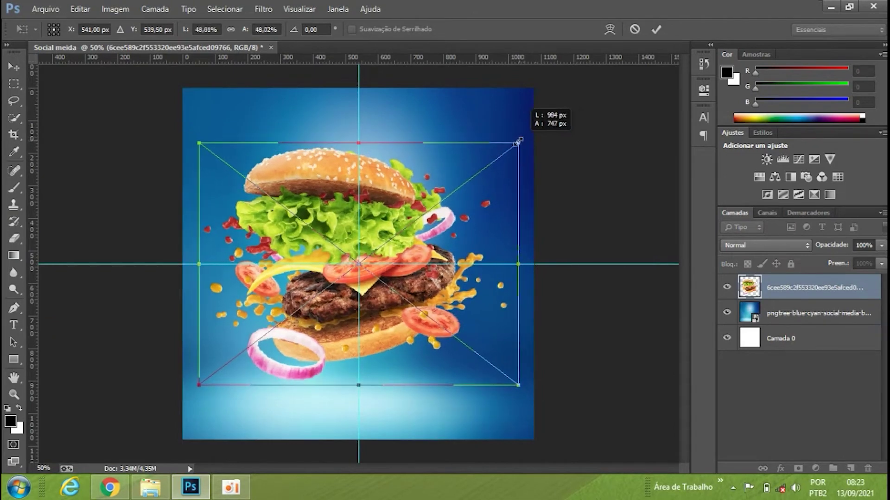
drag(518, 142, 516, 143)
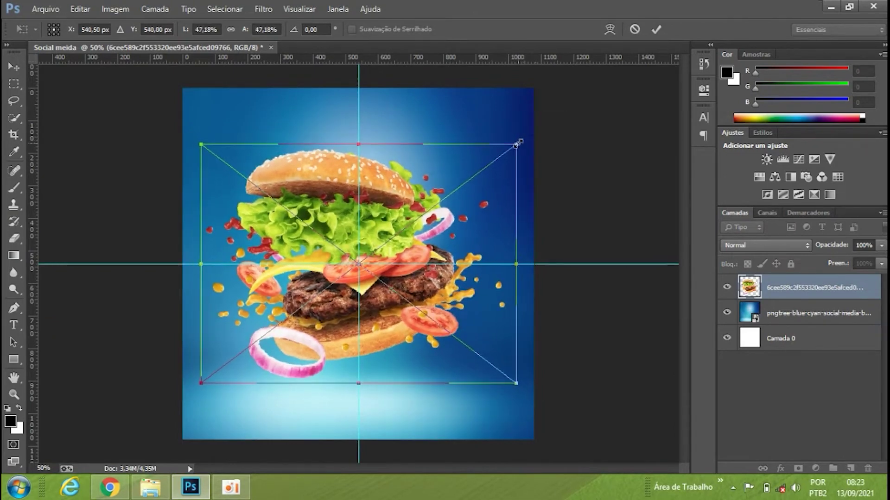
click(654, 30)
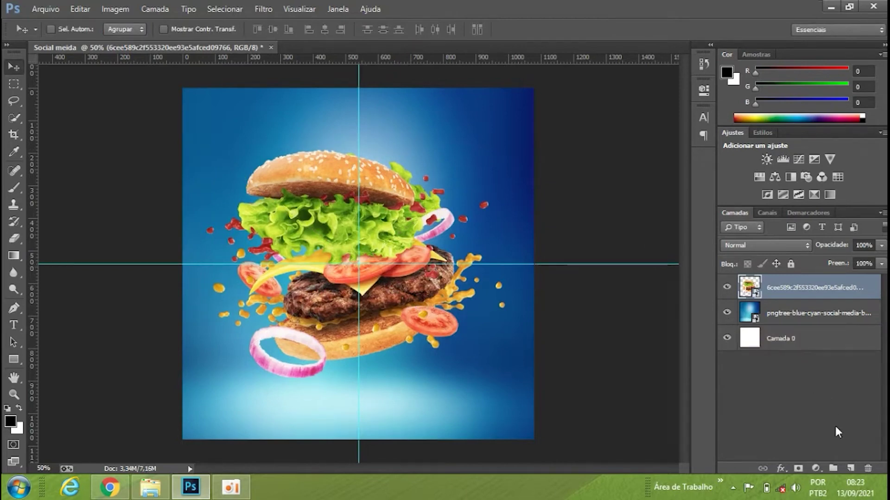
click(849, 468)
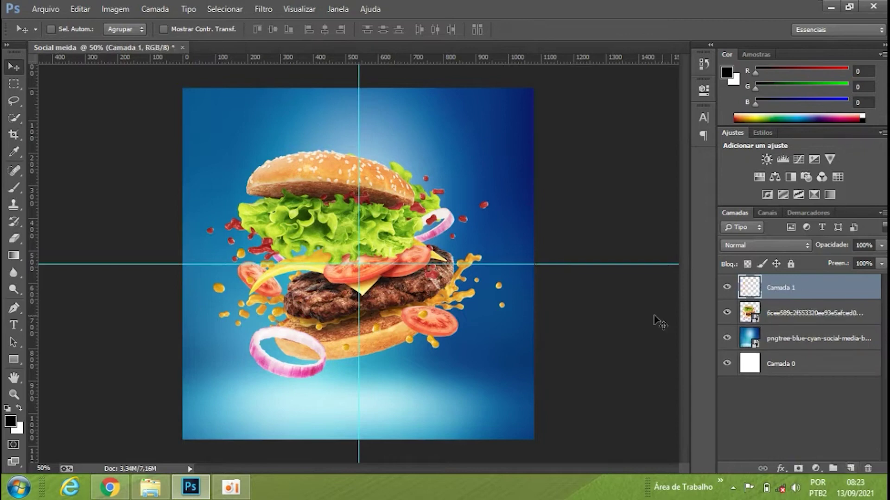
Brush a soft black shadow beneath the burger with the Brush tool.
click(14, 187)
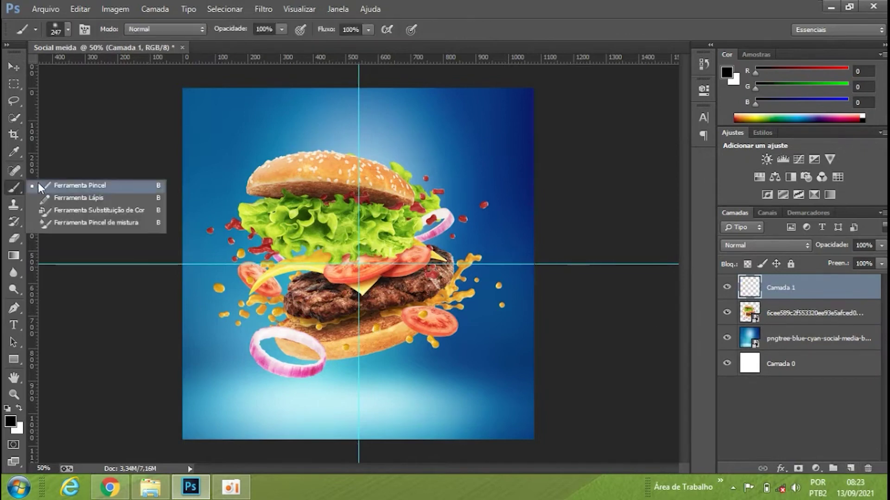
click(41, 187)
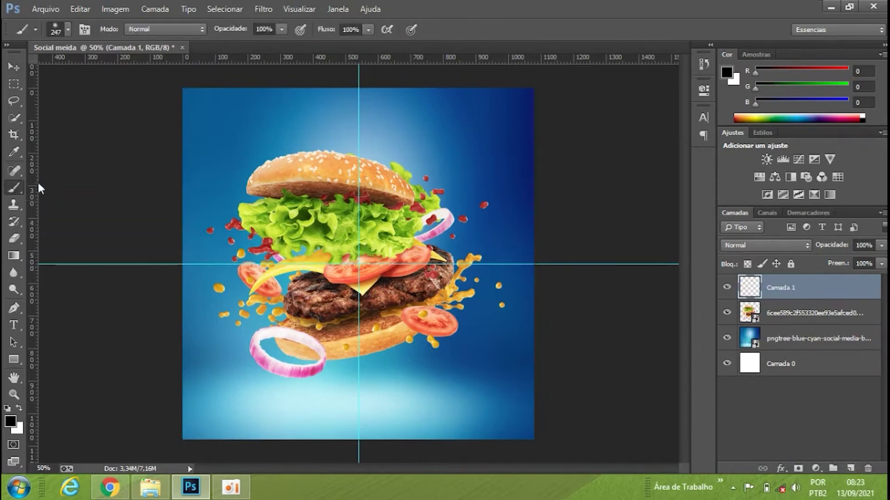
click(11, 423)
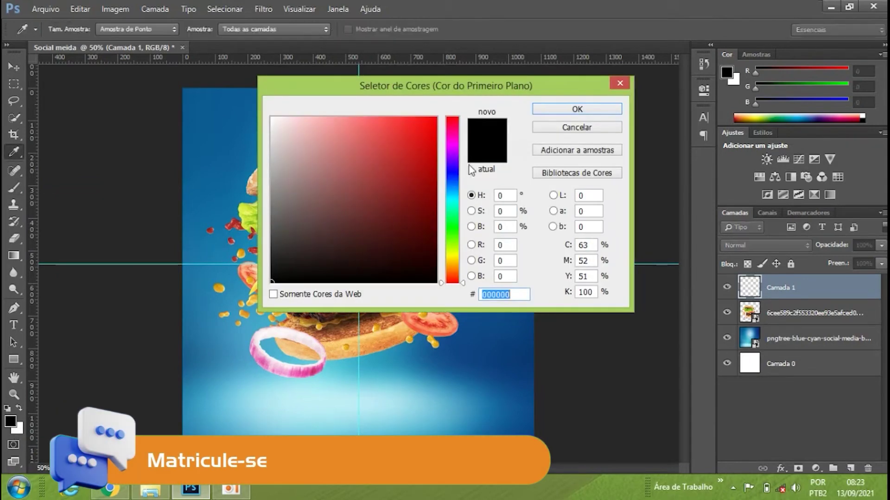
click(595, 109)
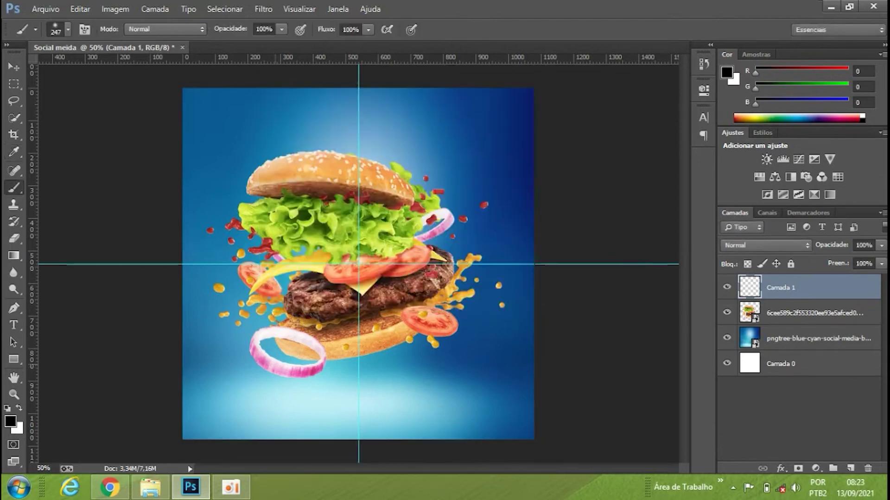
mouse_move(287, 371)
mouse_down()
mouse_move(440, 362)
mouse_move(424, 385)
mouse_move(366, 397)
mouse_move(297, 398)
mouse_move(283, 370)
mouse_move(271, 375)
mouse_move(417, 405)
mouse_move(436, 394)
mouse_up()
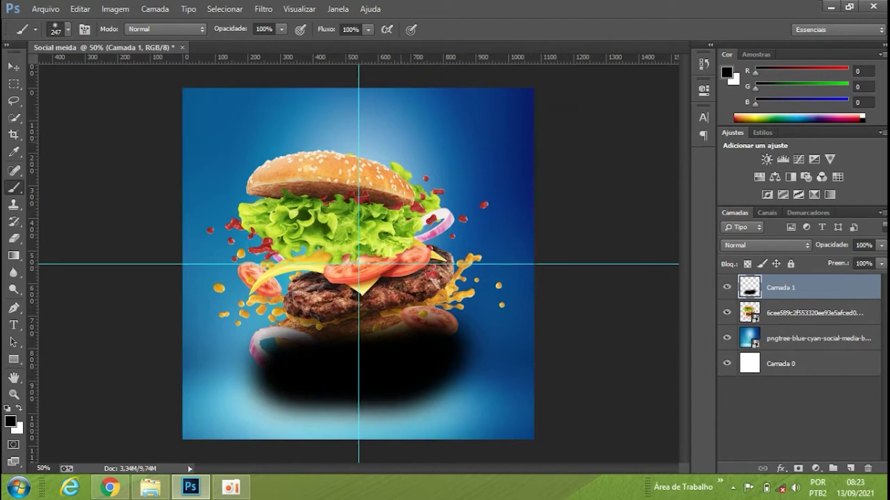
click(87, 10)
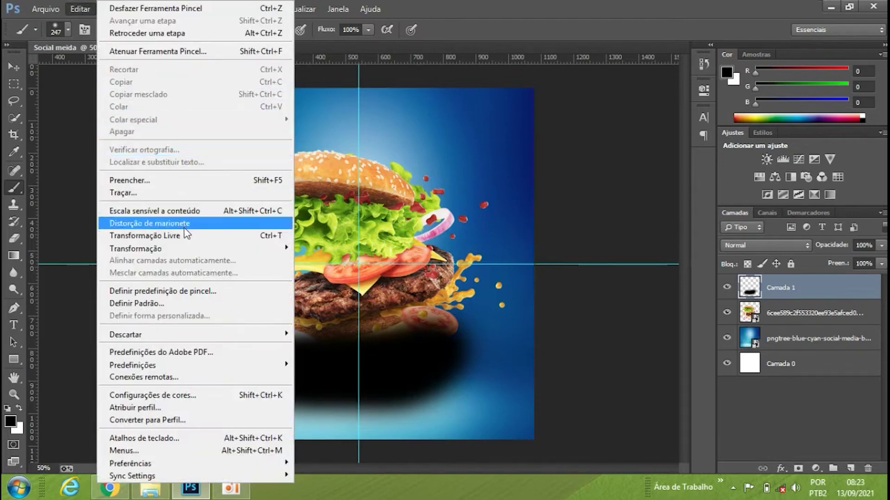
Flatten the shadow into a thin band under the burger and move its layer below the burger layer.
click(184, 236)
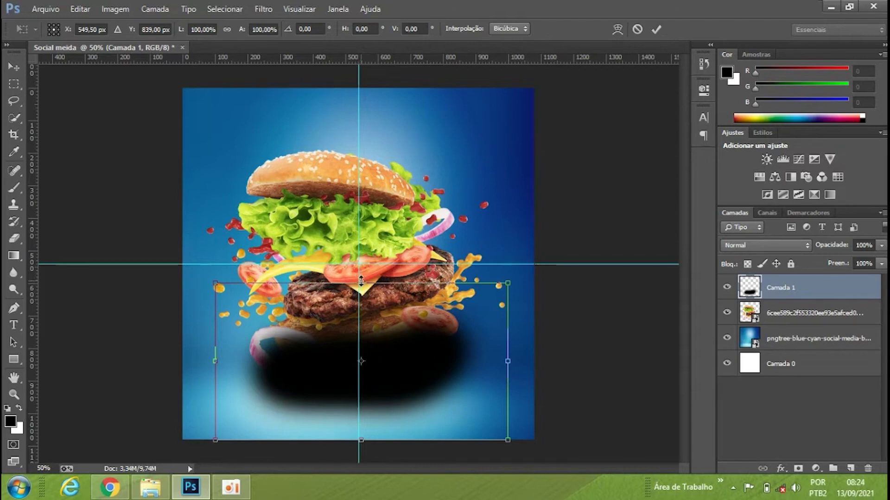
drag(361, 282, 358, 359)
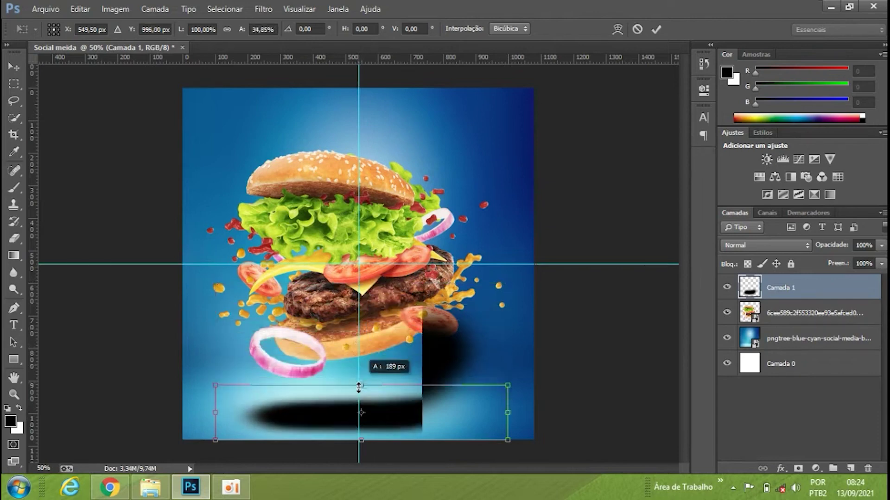
drag(357, 359, 359, 390)
drag(390, 424, 388, 351)
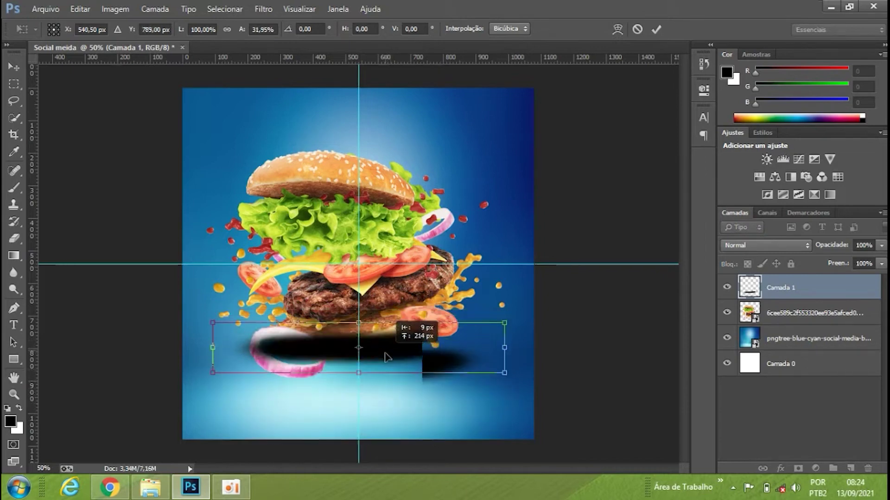
drag(388, 351, 388, 363)
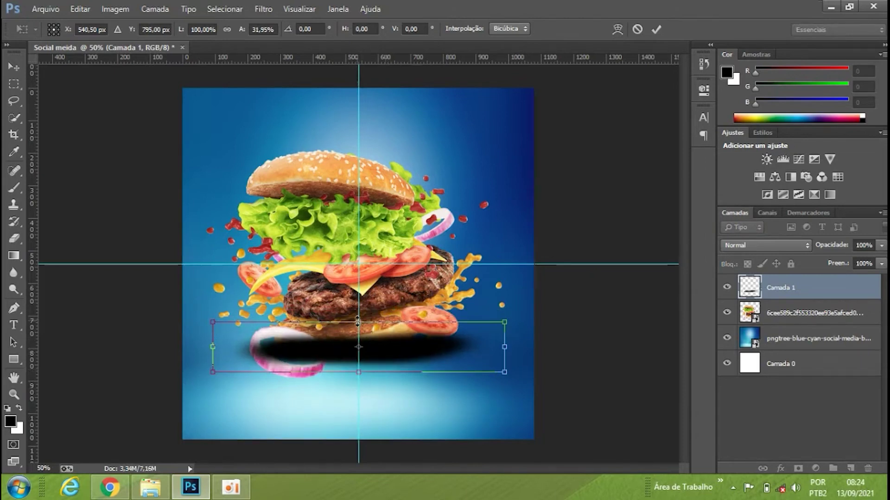
drag(357, 322, 357, 327)
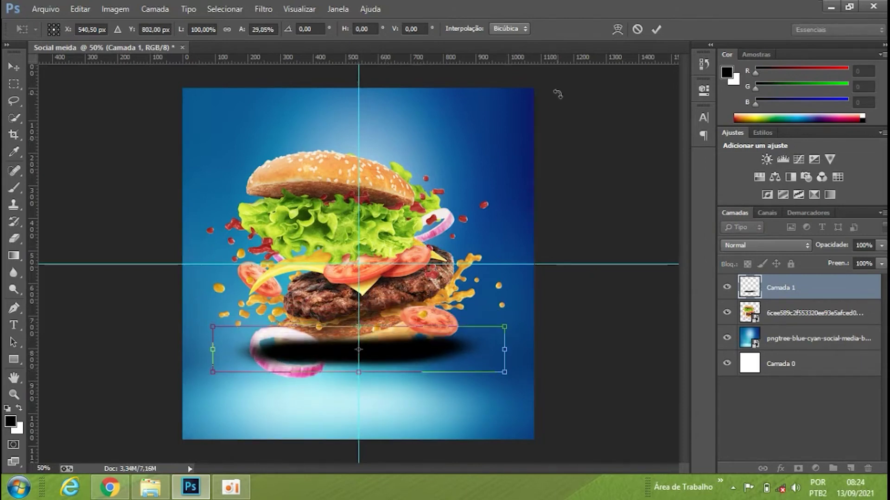
click(653, 33)
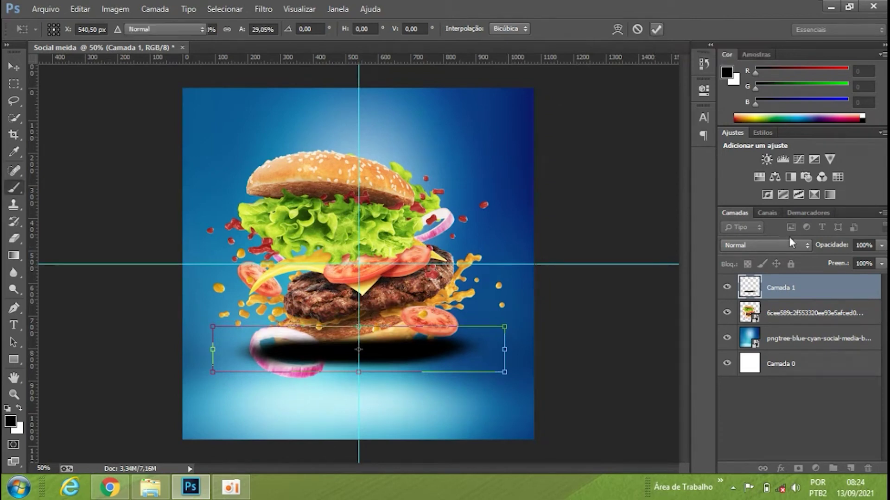
mouse_move(764, 289)
mouse_down()
mouse_move(792, 299)
mouse_move(789, 323)
mouse_up()
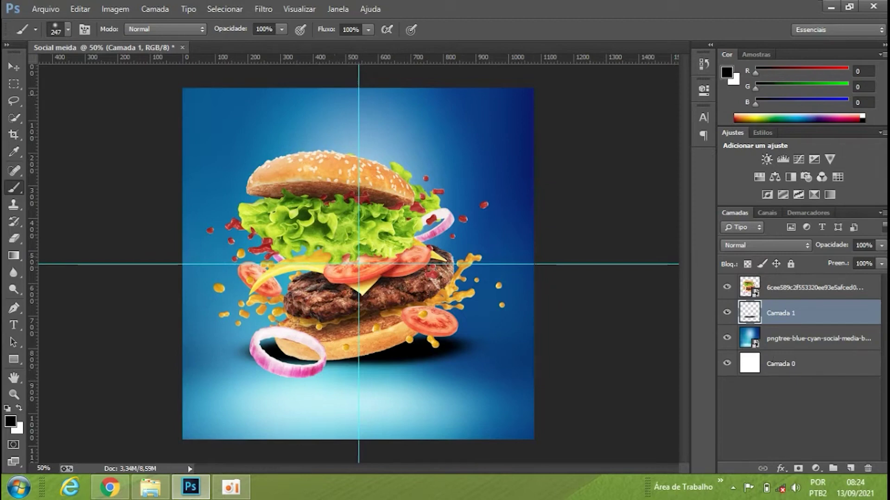
click(263, 9)
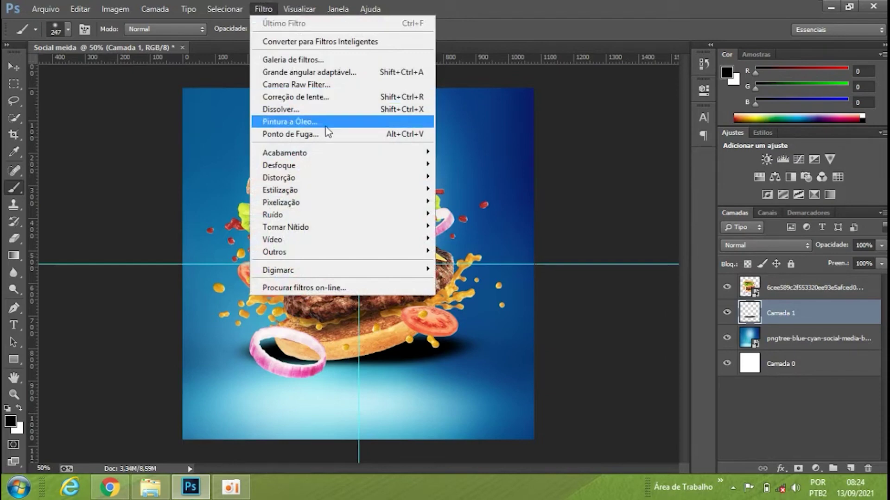
mouse_move(278, 164)
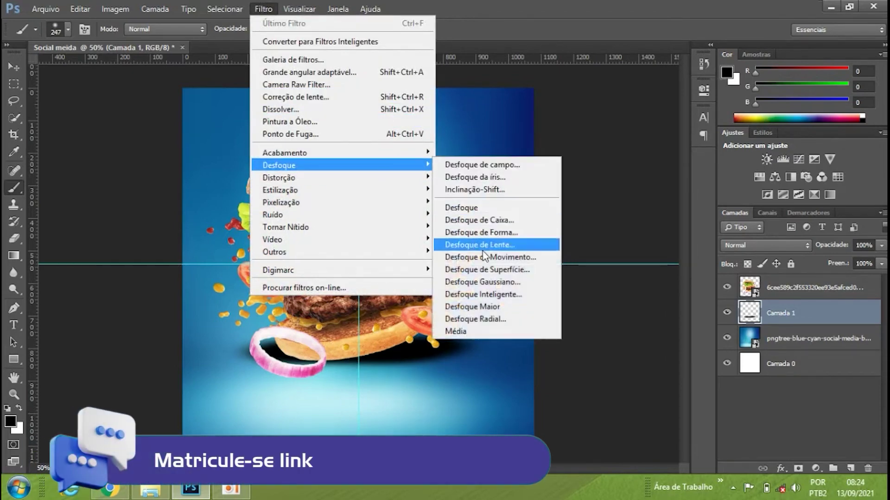
Apply a 15.5 px Gaussian blur to the shadow and set its layer opacity to 82%.
click(486, 280)
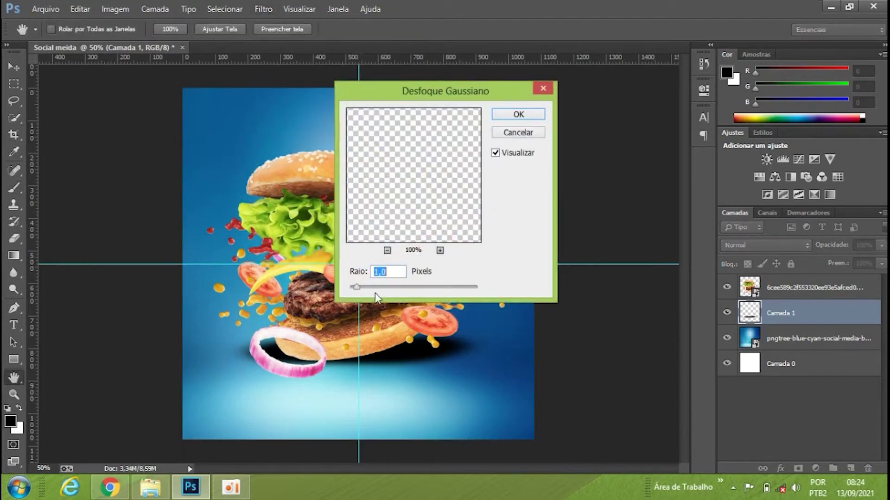
drag(371, 286, 376, 286)
drag(384, 285, 410, 287)
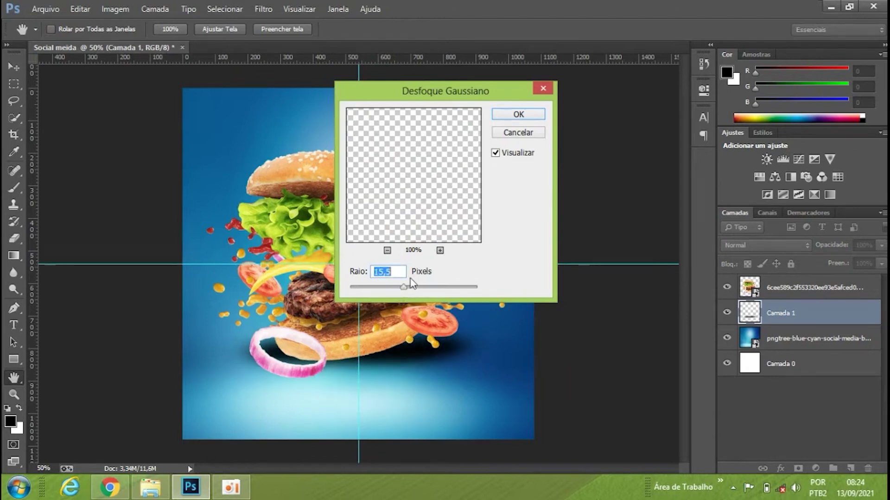
click(526, 117)
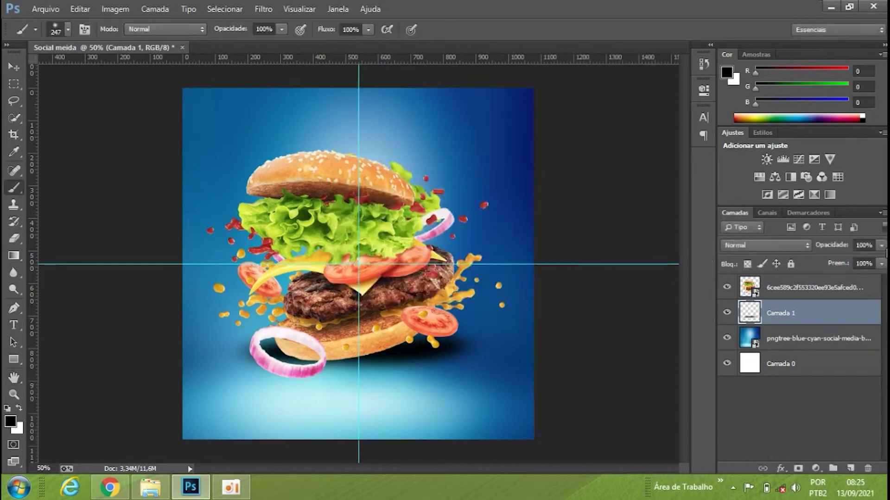
click(881, 246)
drag(882, 260, 870, 262)
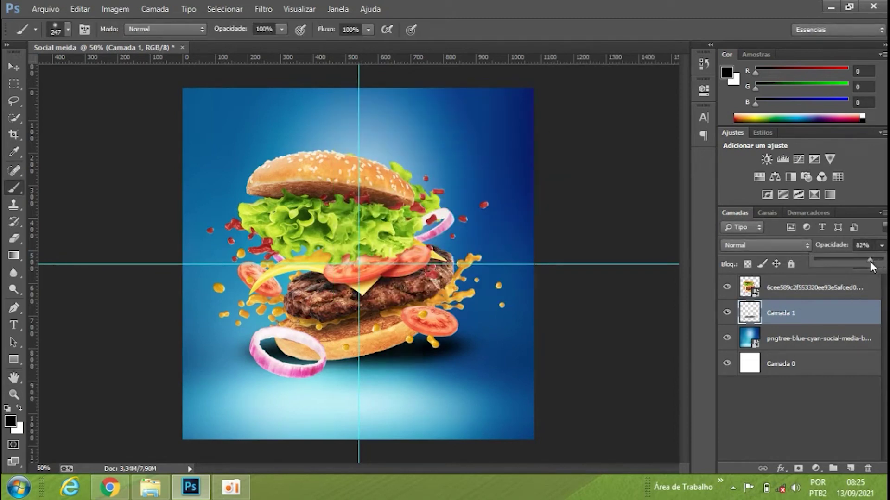
Add a Sombra Projetada to the burger layer at 102° angle and 14 px distance.
click(824, 297)
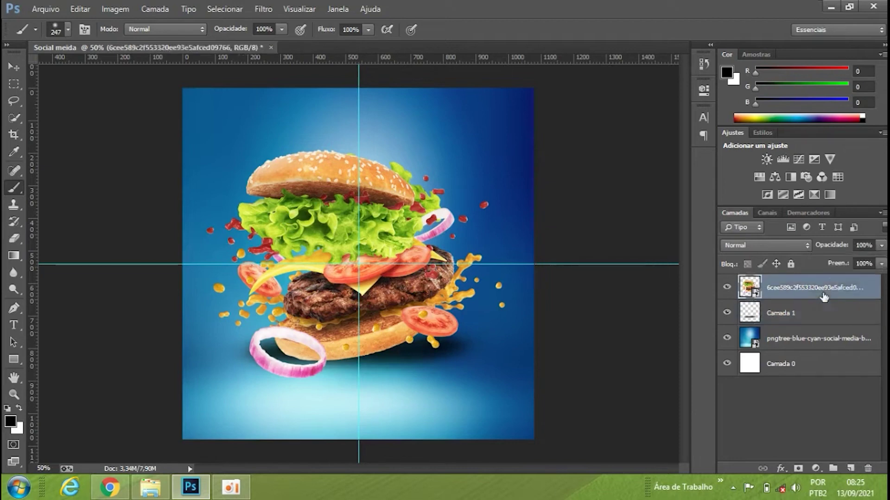
right_click(799, 288)
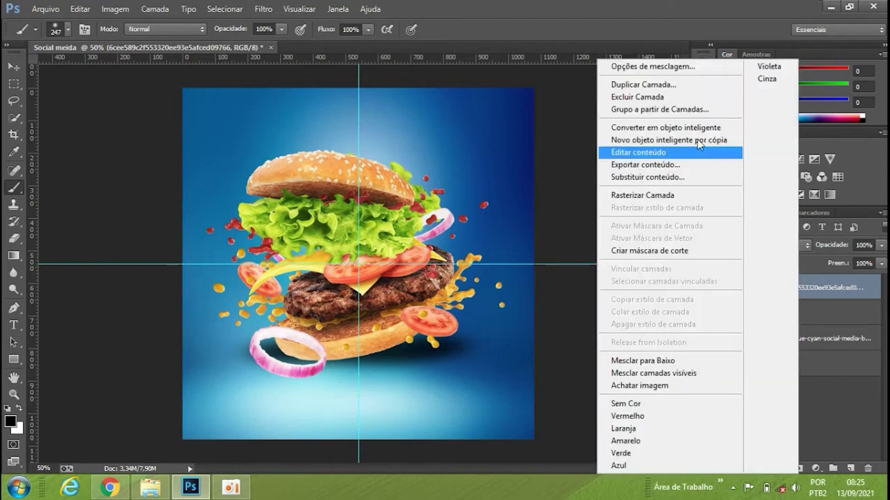
click(681, 68)
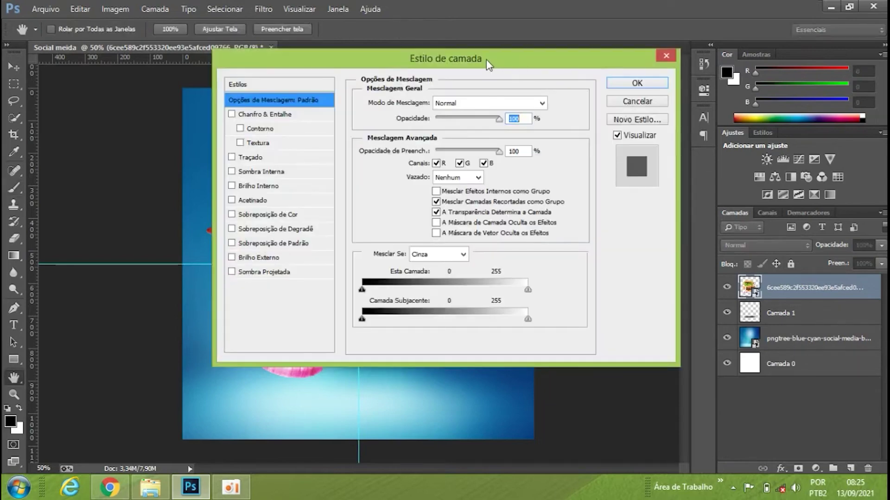
drag(485, 58, 608, 59)
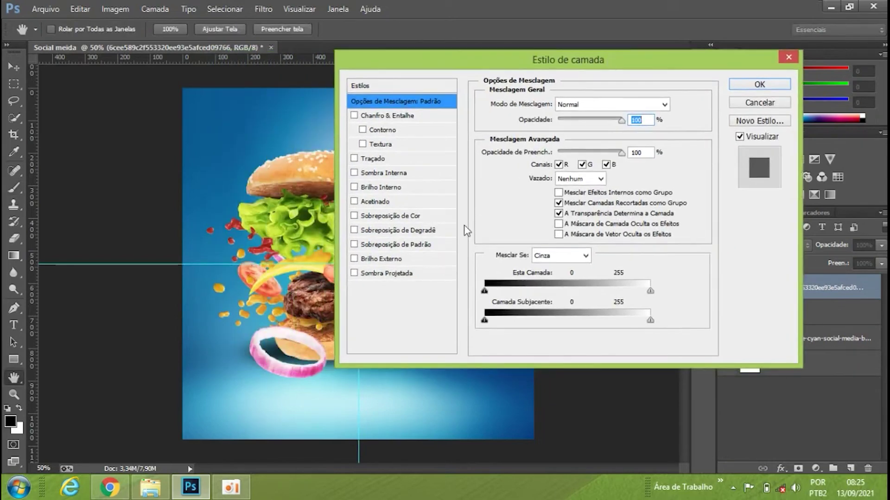
click(402, 273)
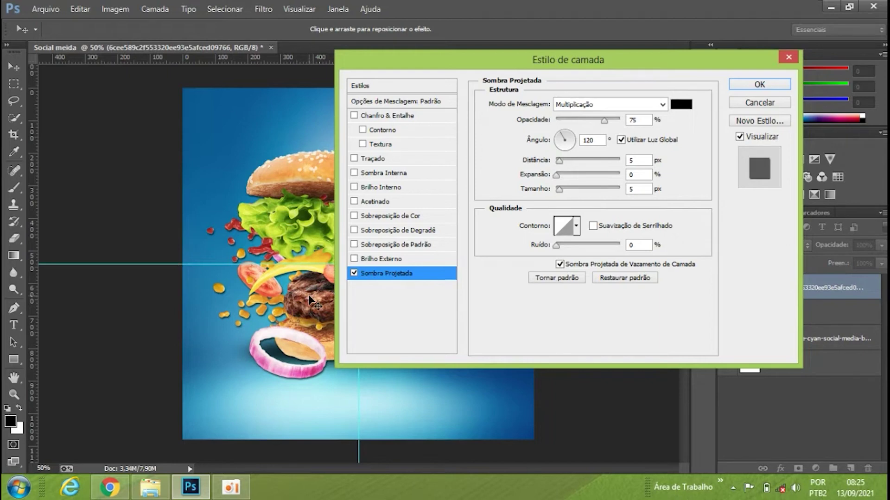
drag(318, 295, 309, 302)
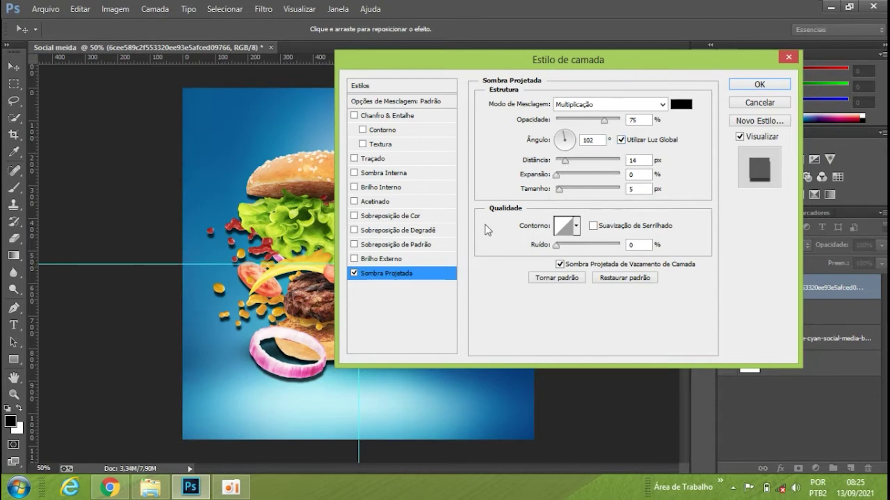
click(753, 85)
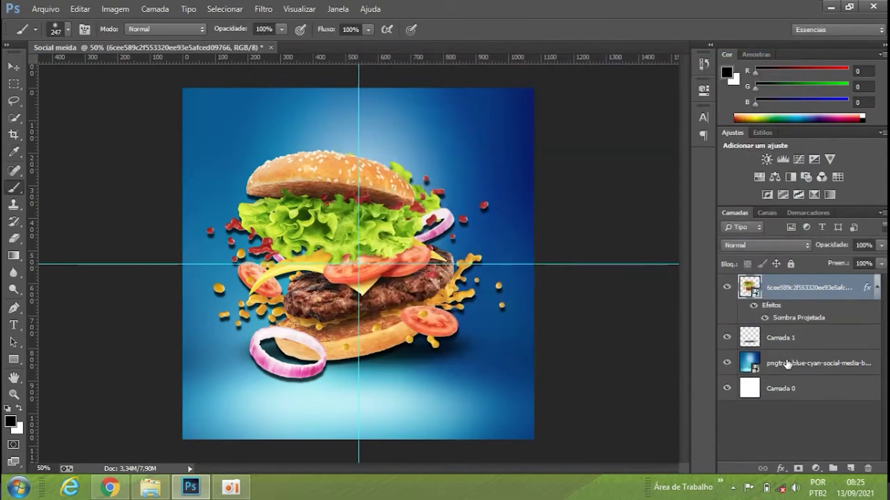
click(788, 364)
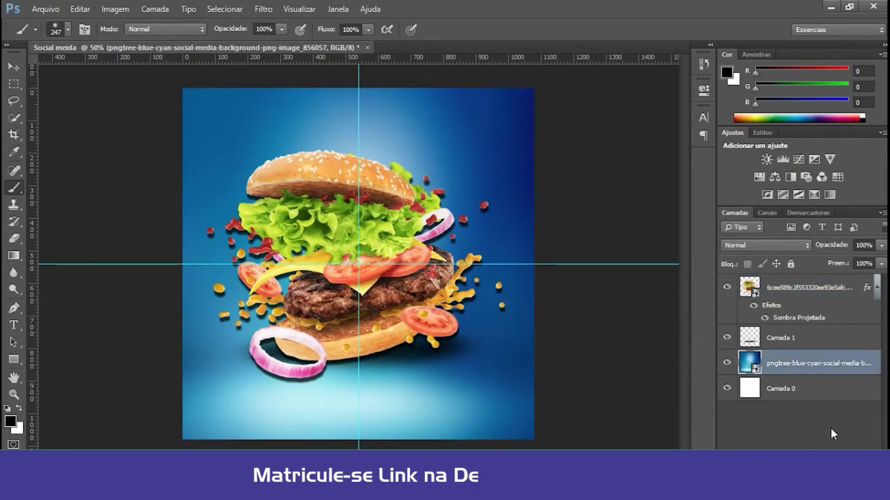
Add a colorized Matiz/Saturação adjustment at saturation 25 above the background, tinting it reddish-brown.
click(827, 456)
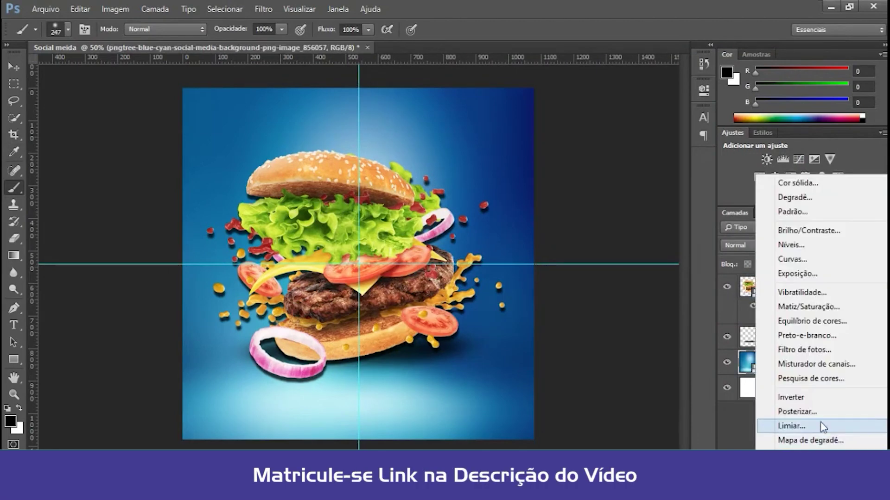
click(818, 314)
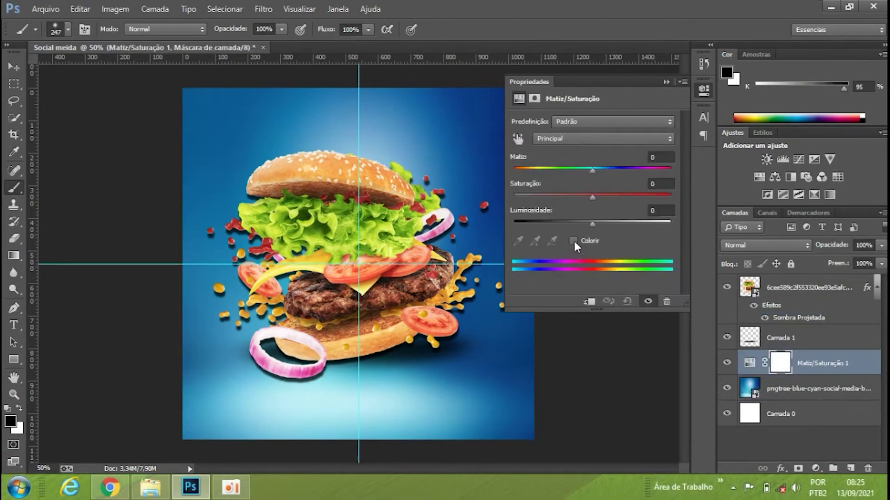
click(573, 241)
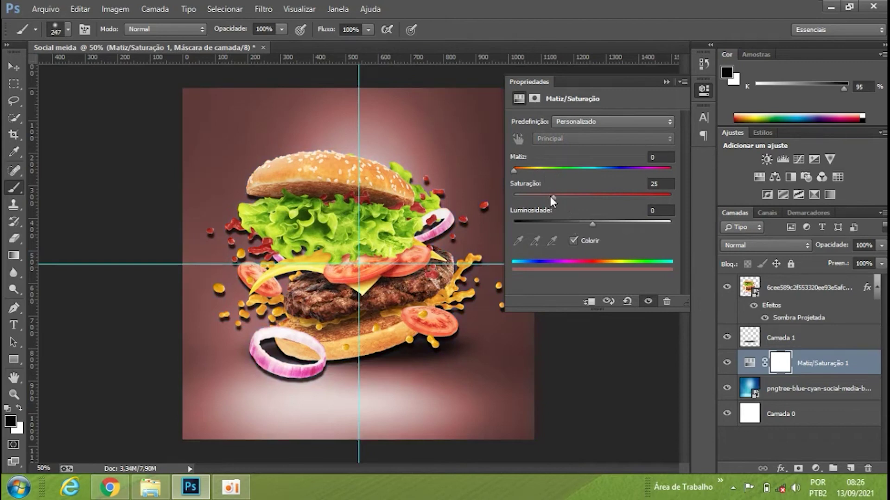
click(663, 80)
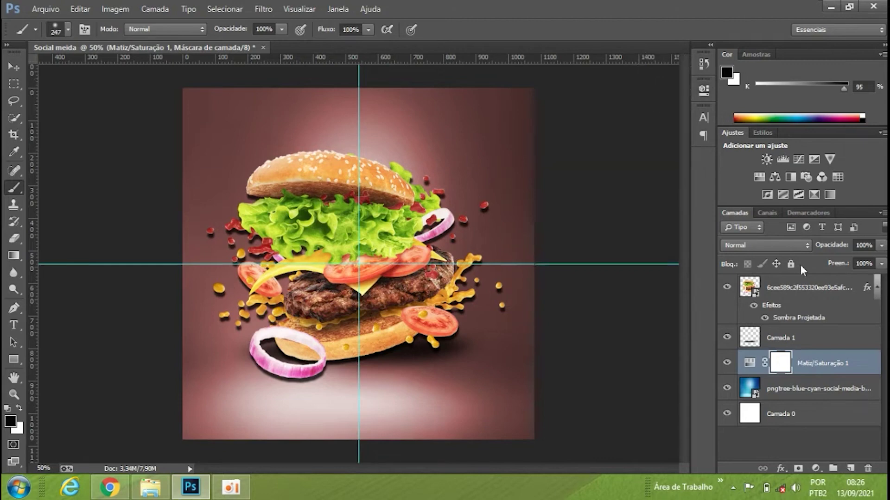
click(813, 289)
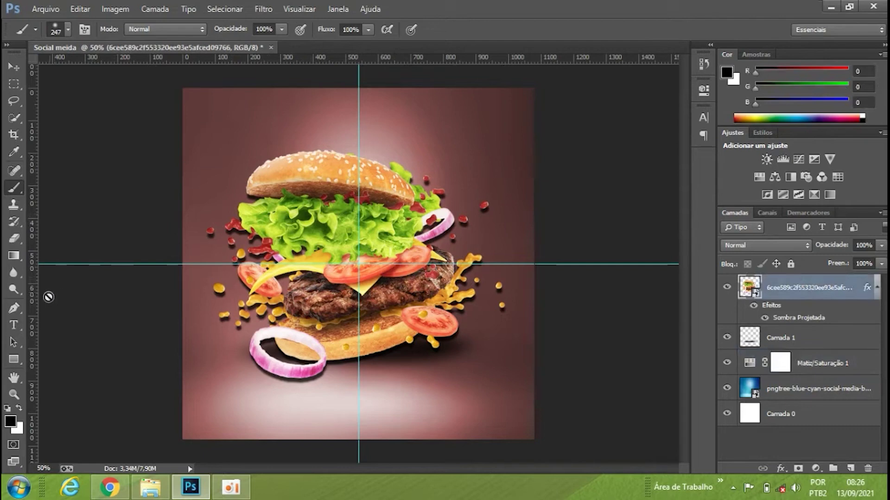
Type the ESPECIAL title above the burger in the Bebas font.
click(21, 324)
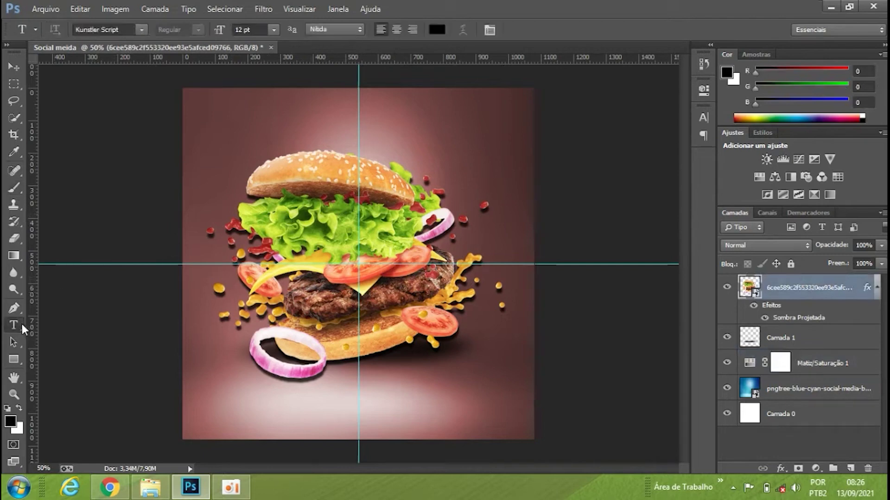
click(243, 121)
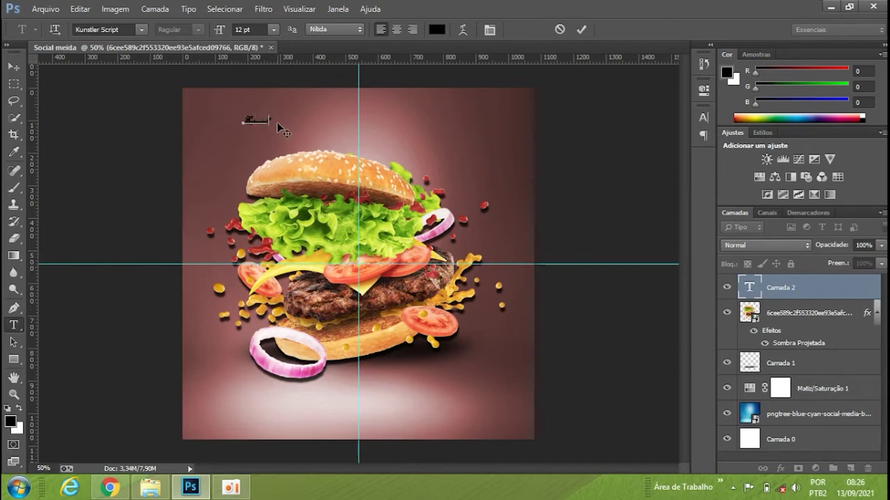
drag(270, 120, 240, 120)
click(143, 34)
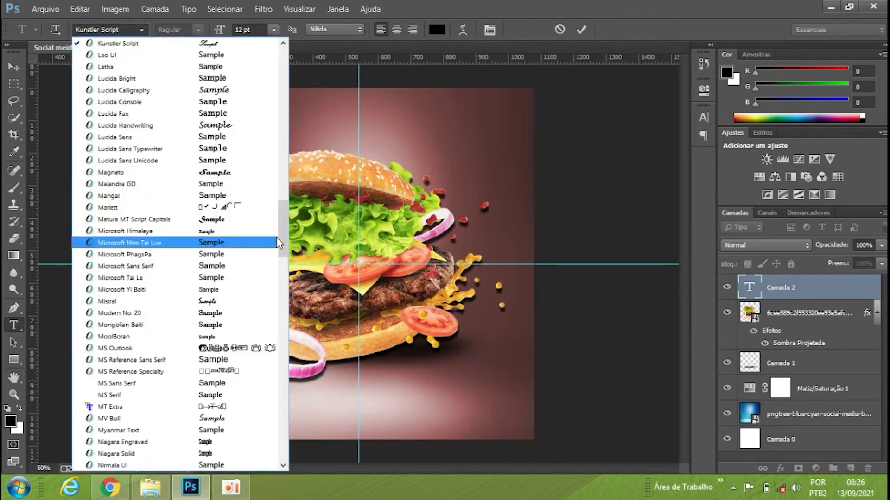
drag(280, 242, 284, 51)
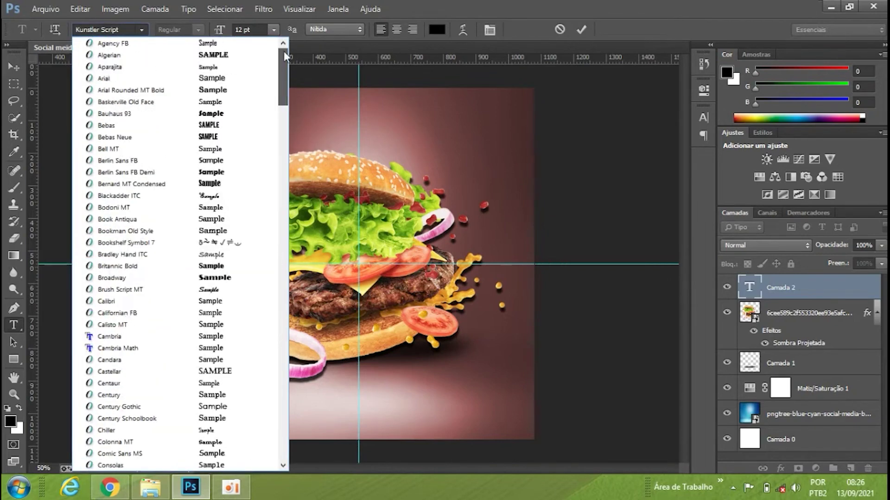
click(231, 126)
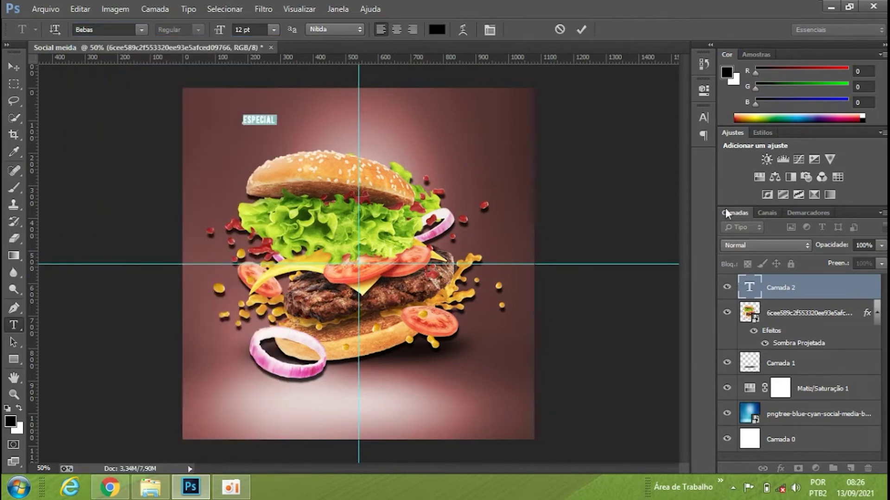
click(582, 31)
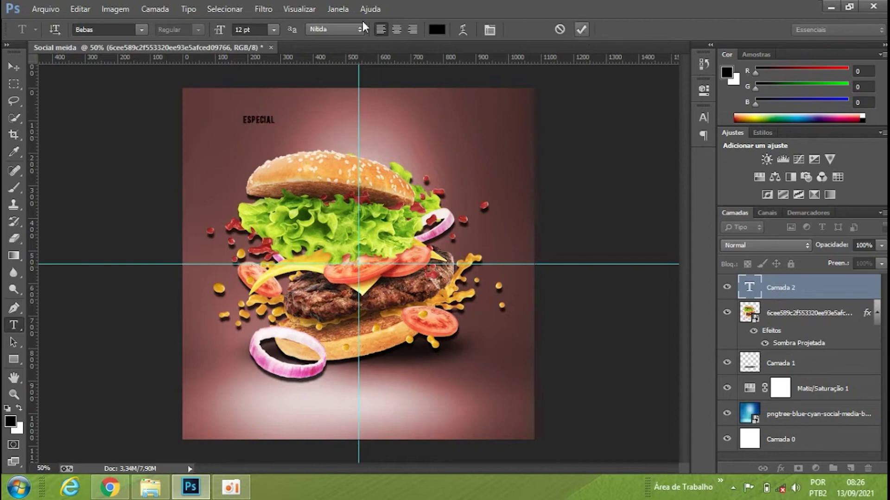
Scale ESPECIAL up to about 350% and centre it on the vertical guide.
click(88, 9)
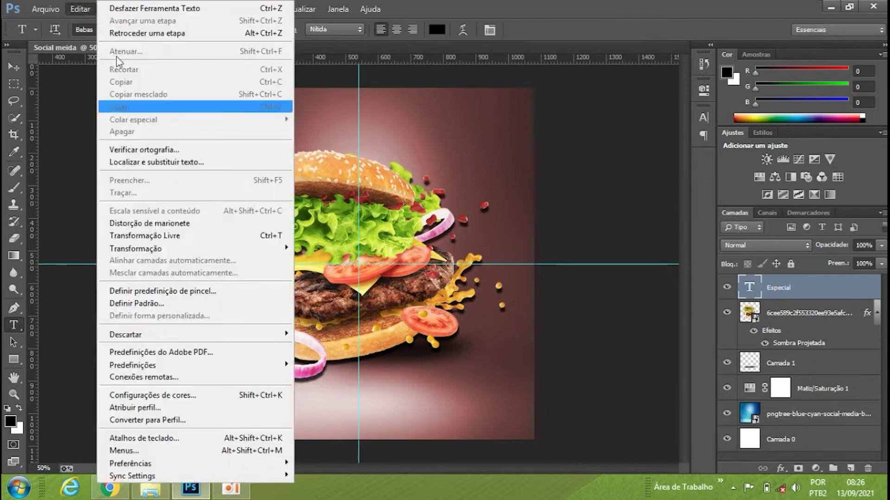
click(188, 235)
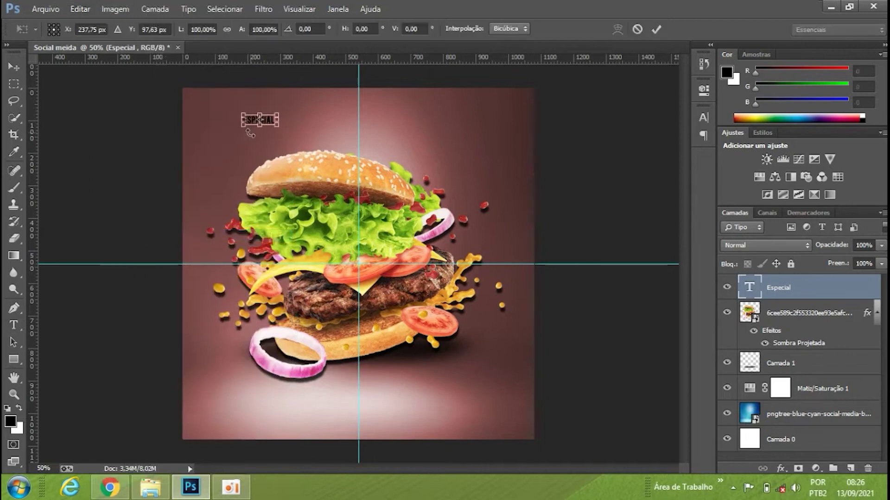
drag(281, 112, 323, 100)
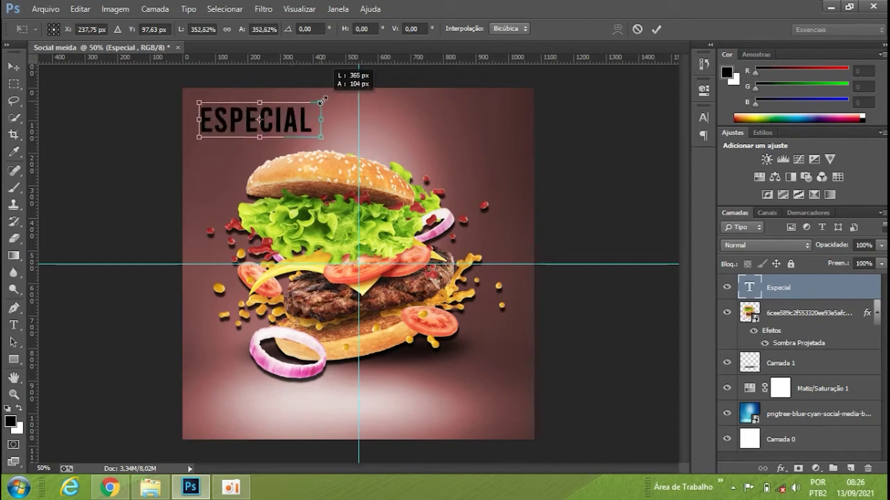
drag(323, 101, 329, 100)
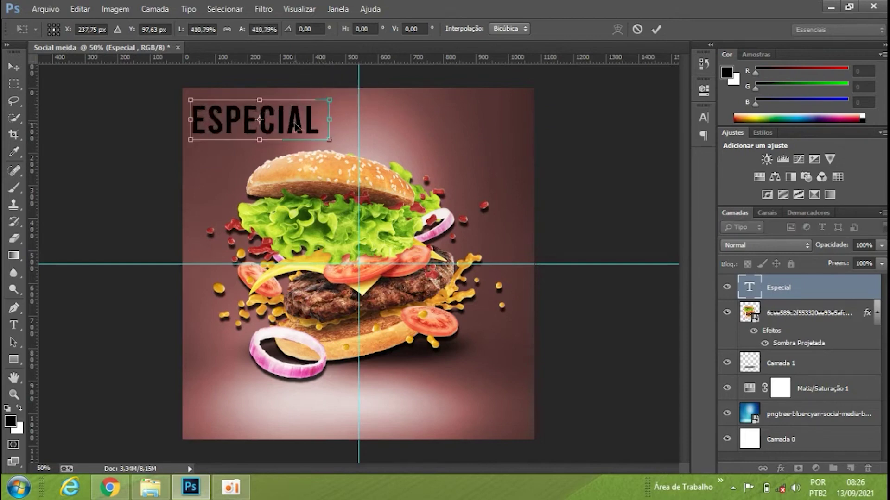
drag(295, 125, 390, 124)
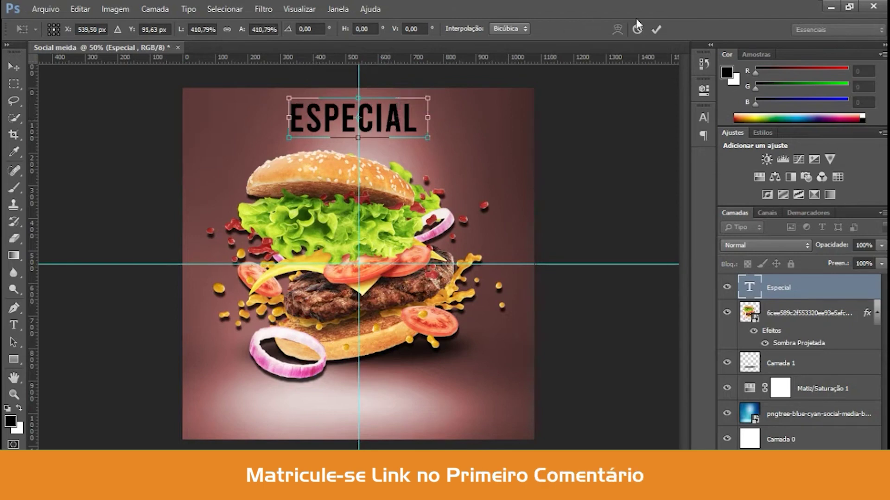
click(654, 28)
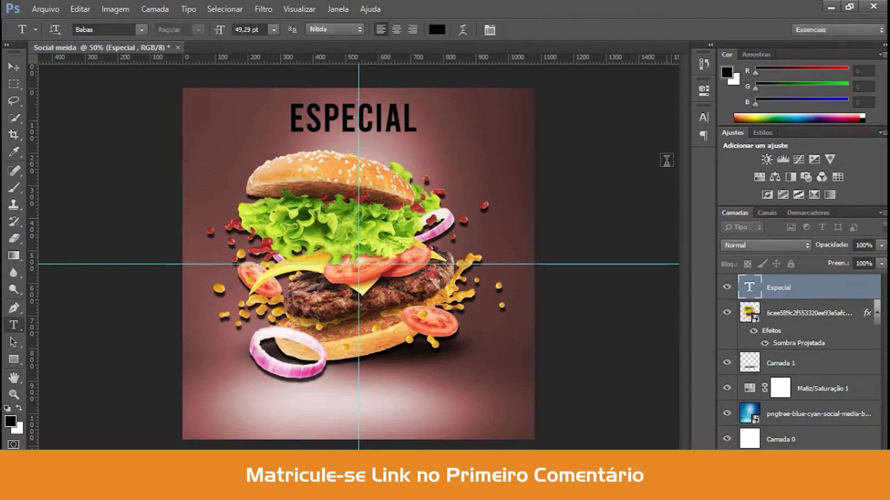
click(779, 315)
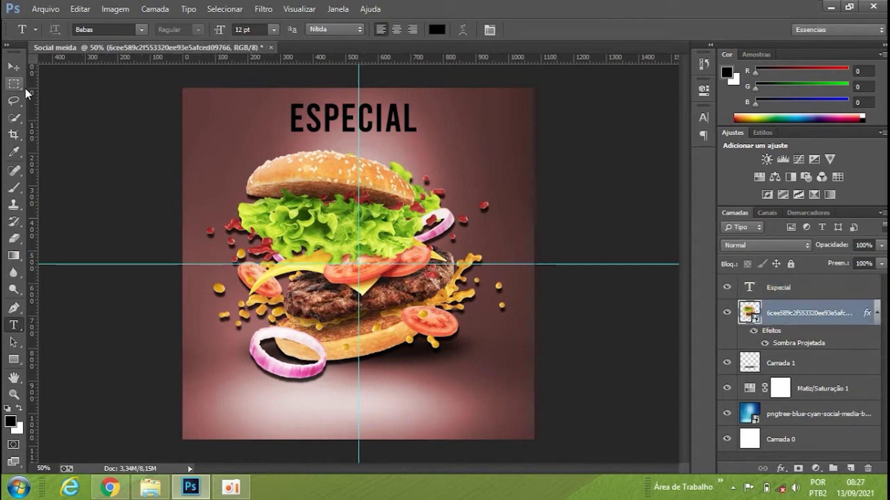
Nudge the burger and its Camada 1 shadow down five steps with the Move tool.
click(24, 72)
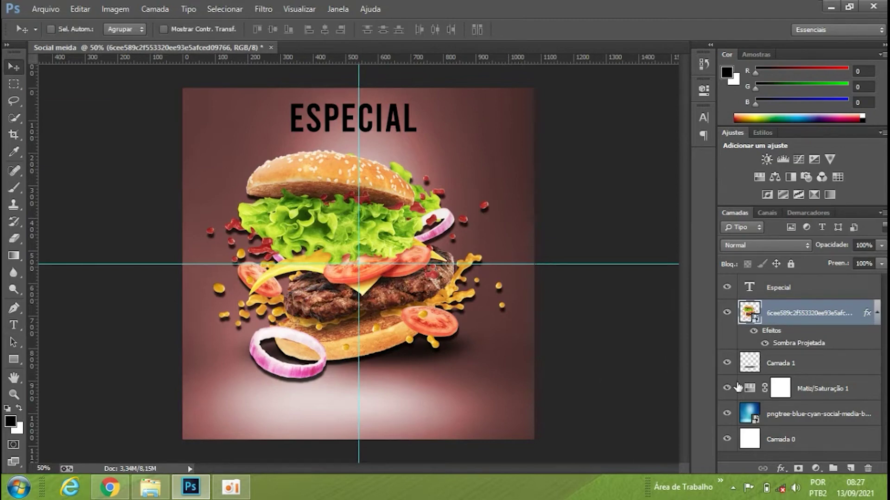
ctrl+click(813, 367)
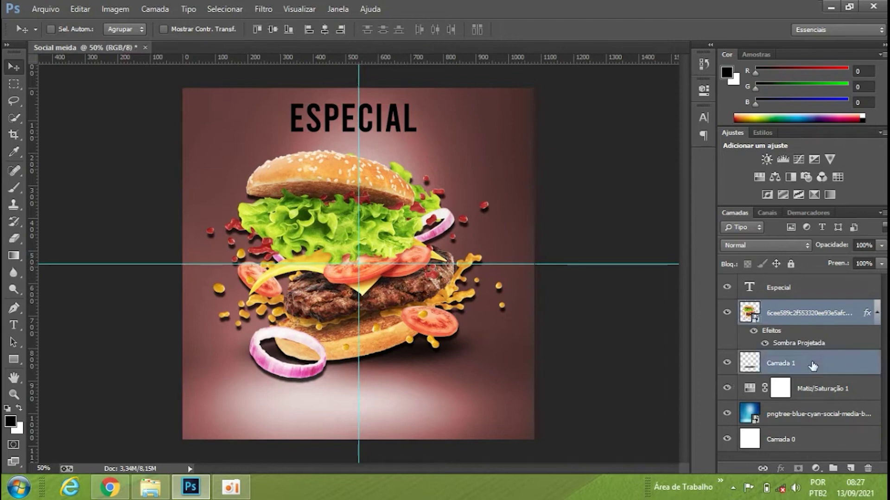
key(Down)
key(Down)
key(Down)
key(Down)
key(Down)
key(Down)
key(Down)
key(Down)
key(Down)
key(Down)
key(Down)
key(Down)
key(Down)
key(Down)
key(Down)
key(Down)
key(Down)
key(Down)
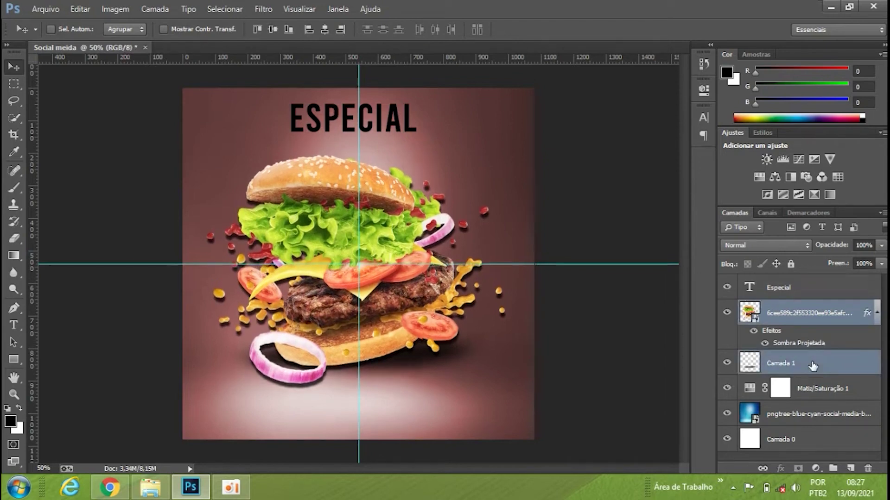
key(Down)
key(Down)
key(Down)
key(Down)
key(Down)
key(Down)
key(Down)
key(Down)
key(Down)
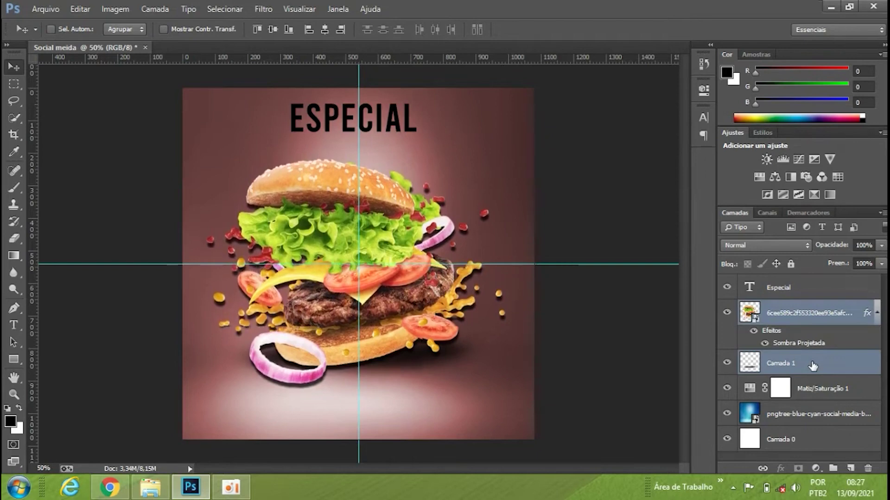
key(Down)
key(Down)
key(Down)
key(Down)
key(Down)
key(Down)
key(Down)
key(Down)
key(Down)
key(Down)
key(Down)
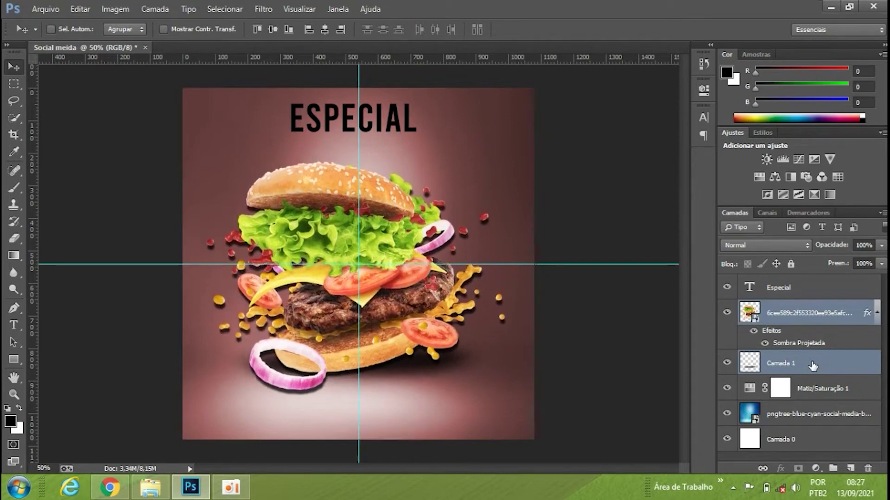
key(Down)
key(Down)
key(Down)
key(Down)
key(Down)
key(Down)
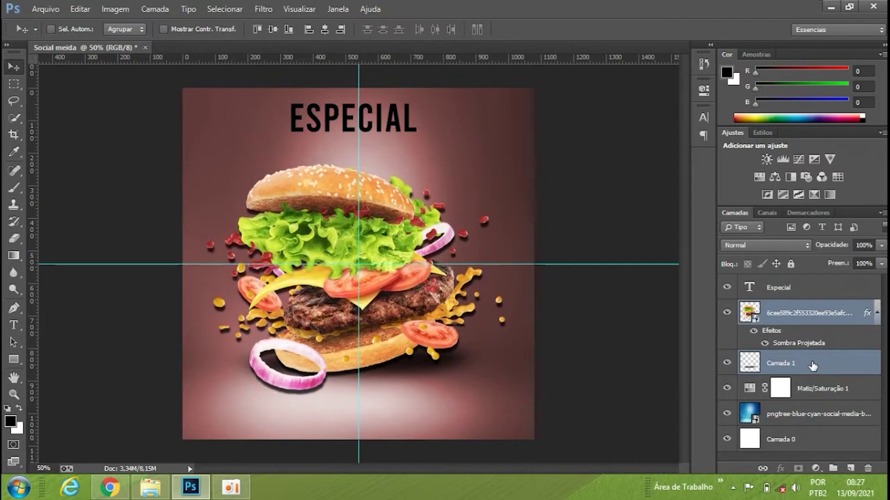
key(Down)
key(Down)
key(Down)
key(Down)
key(Down)
key(Down)
key(Down)
key(Down)
key(Down)
key(Down)
key(Down)
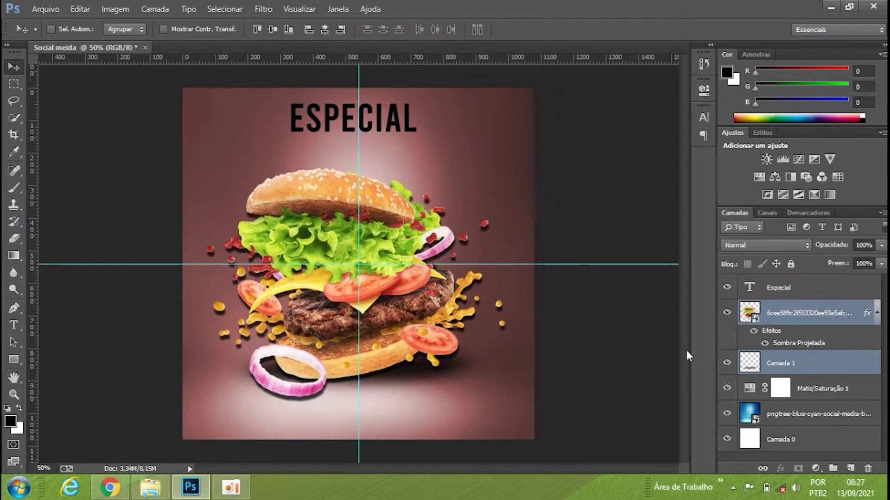
click(771, 289)
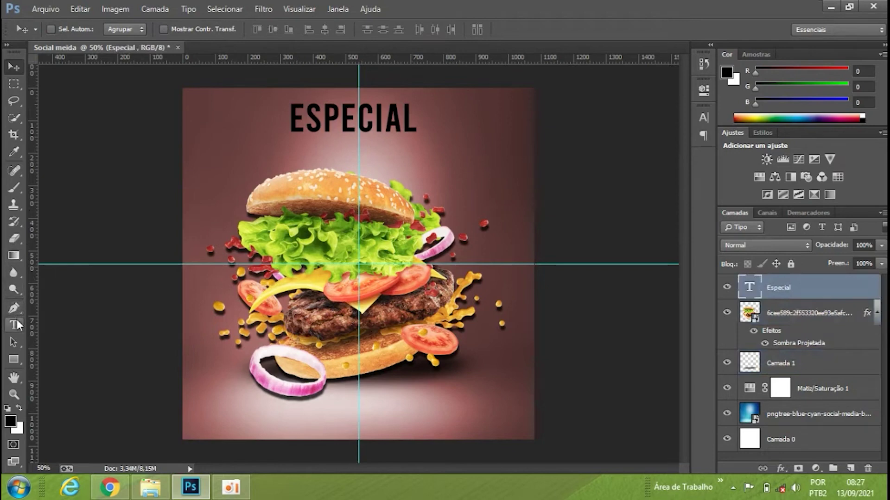
Add the text Burguer on the canvas and set it in a bold script font.
click(14, 324)
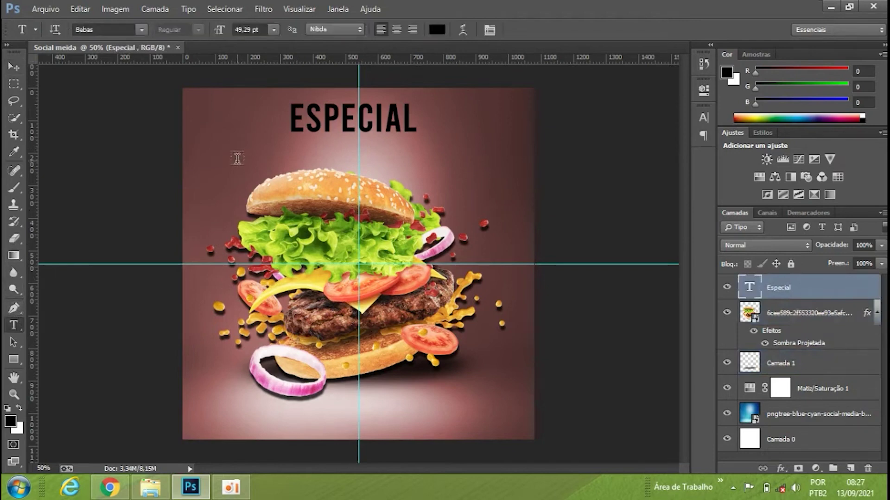
click(237, 158)
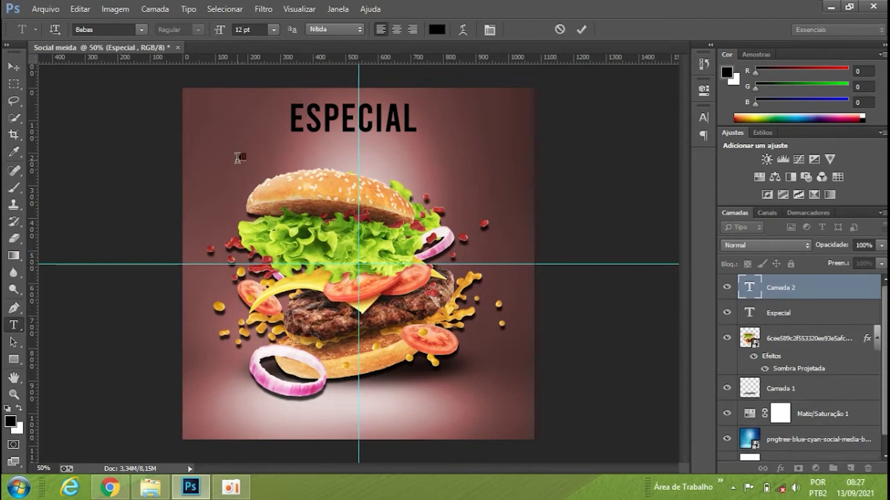
text(g)
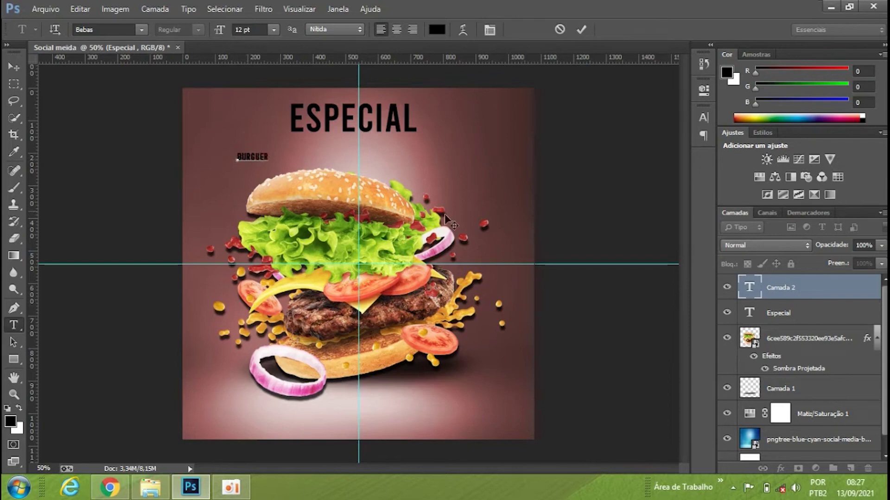
click(769, 285)
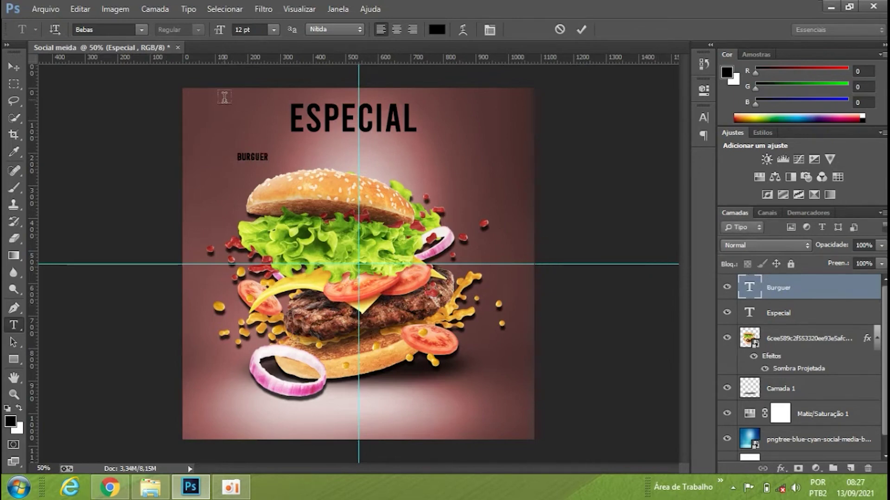
click(142, 29)
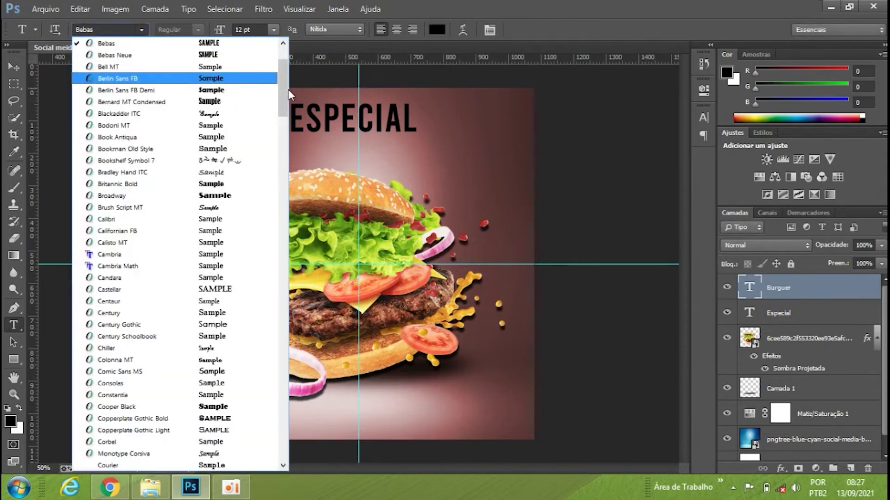
drag(285, 91, 285, 171)
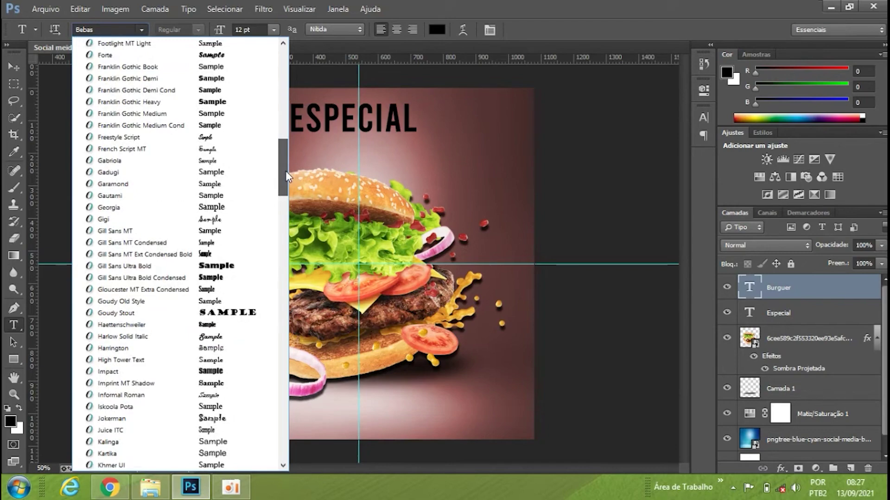
drag(286, 177, 282, 213)
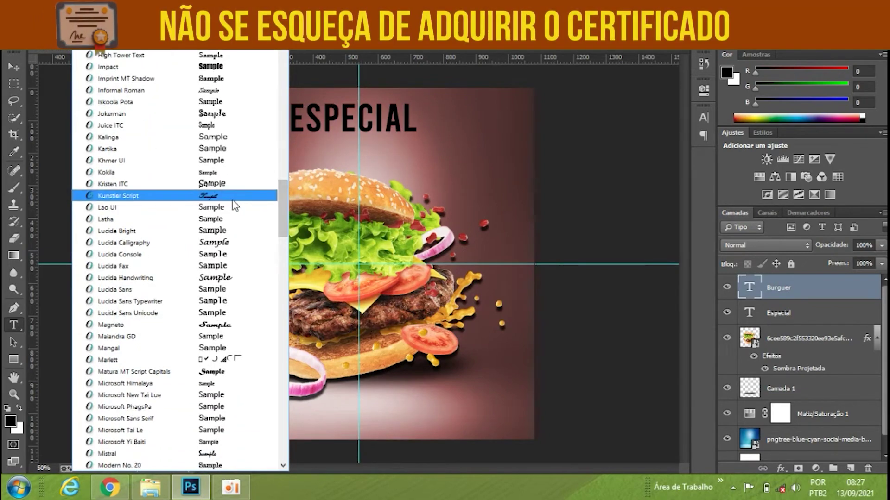
click(227, 322)
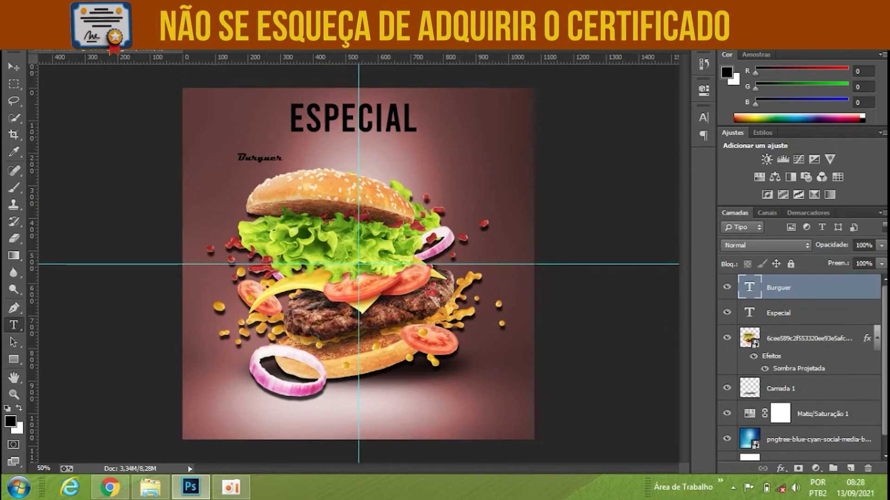
Enlarge Burguer with Free Transform and place it just below the ESPECIAL title.
click(107, 44)
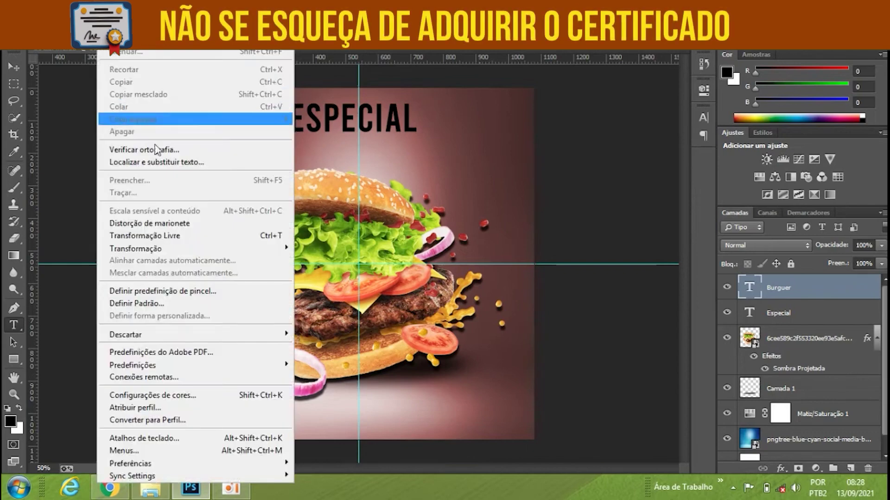
click(176, 235)
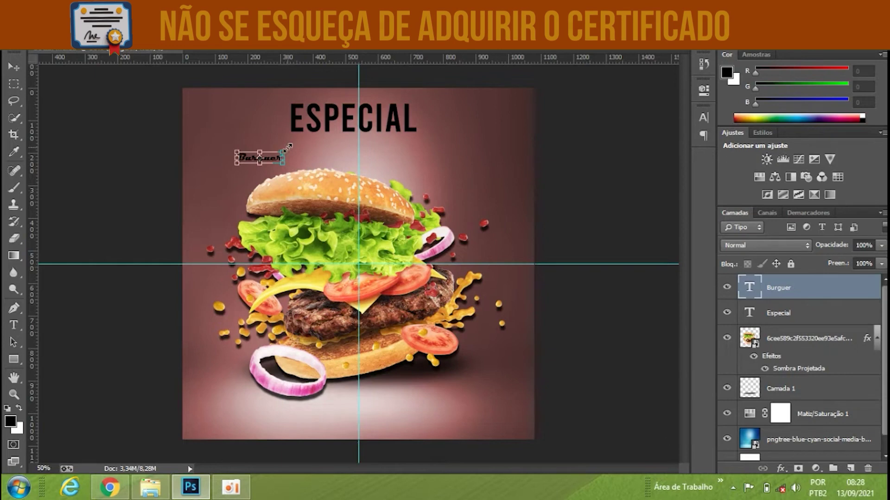
drag(283, 151, 371, 112)
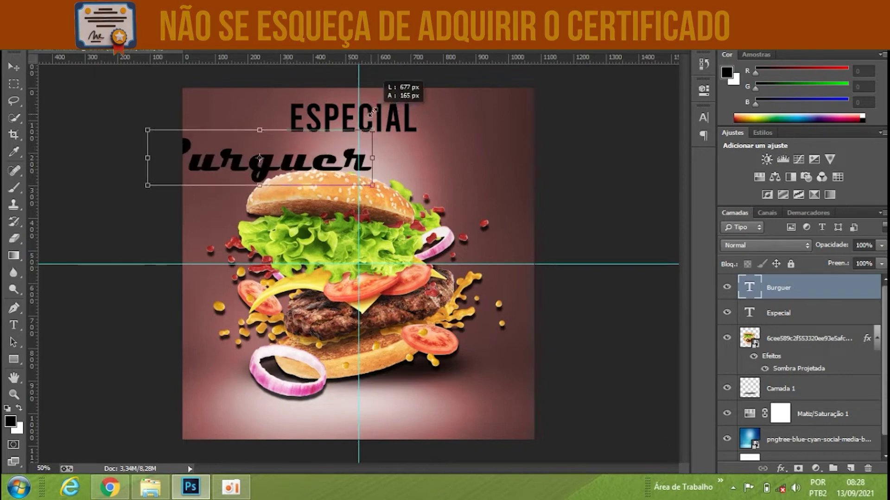
drag(371, 112, 376, 114)
mouse_move(343, 162)
mouse_down()
mouse_move(396, 155)
mouse_move(427, 179)
mouse_move(422, 165)
mouse_up()
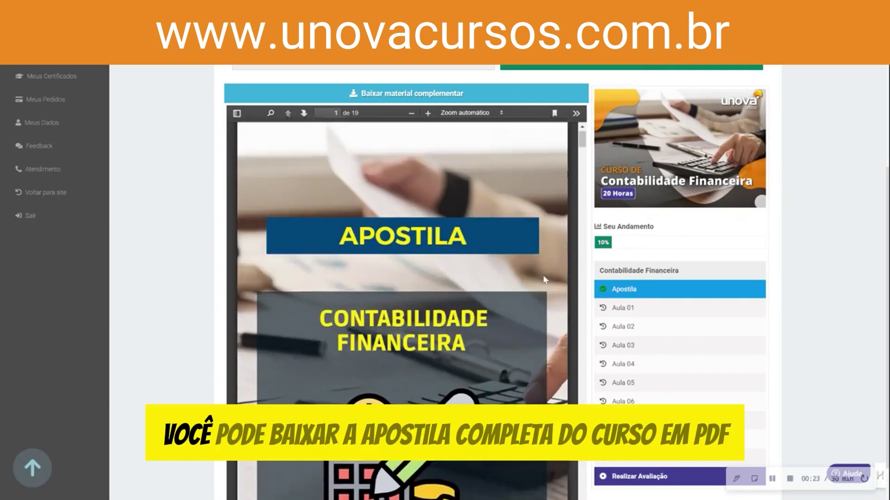
Open the Aula 01 lesson, play and mute its video, then go to Aula 02.
click(626, 311)
scroll(629, 315, down, 1)
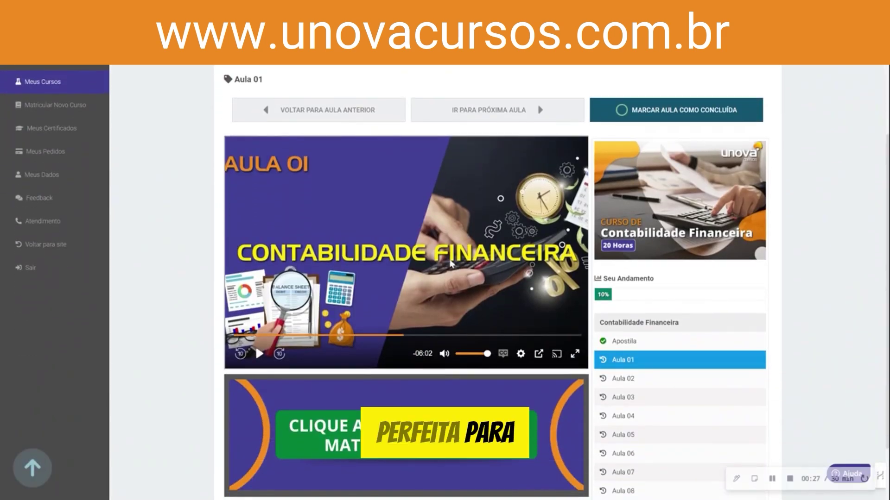
click(407, 281)
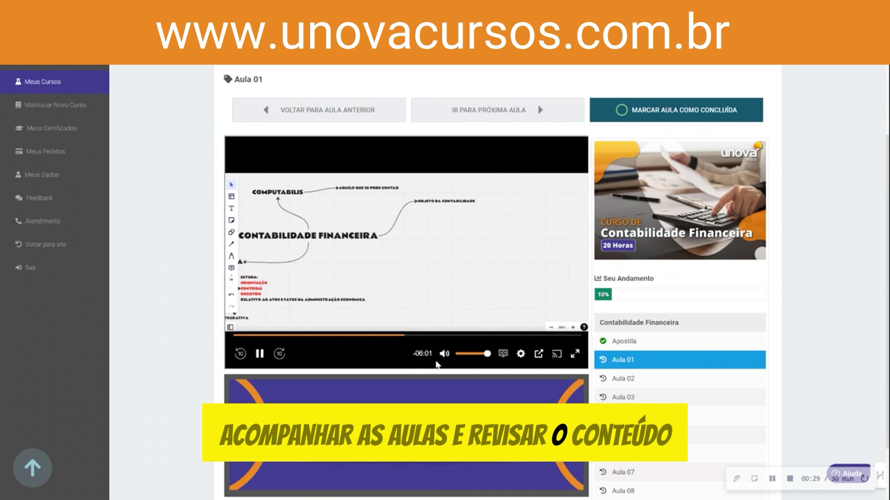
click(444, 354)
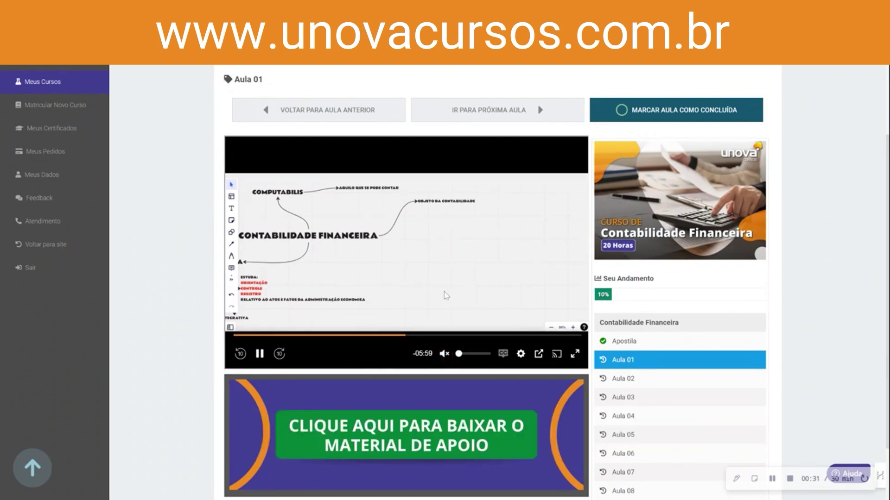
click(623, 379)
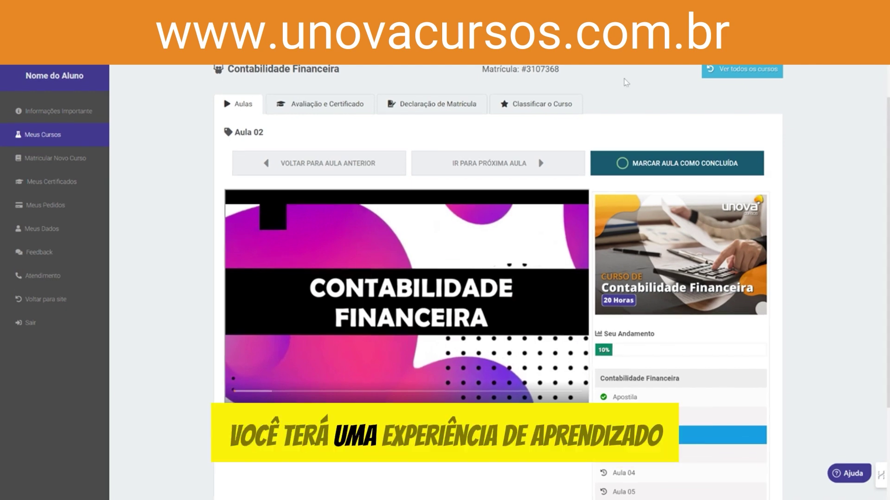
Scroll through the Aula 02 page, then nudge the Burguer title up slightly.
scroll(348, 185, up, 2)
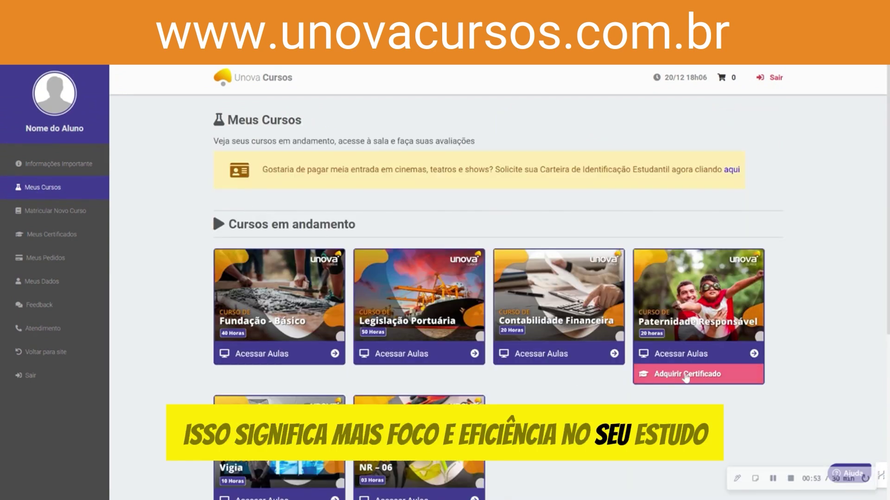
scroll(663, 373, down, 5)
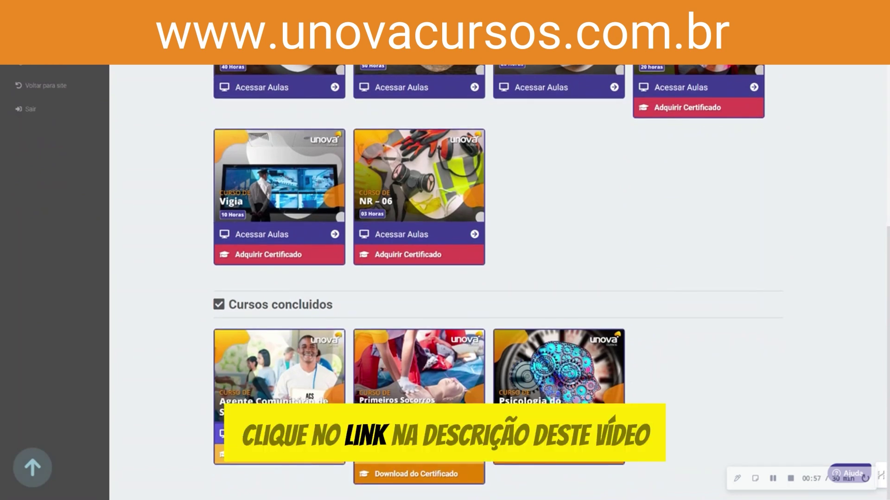
scroll(294, 198, up, 5)
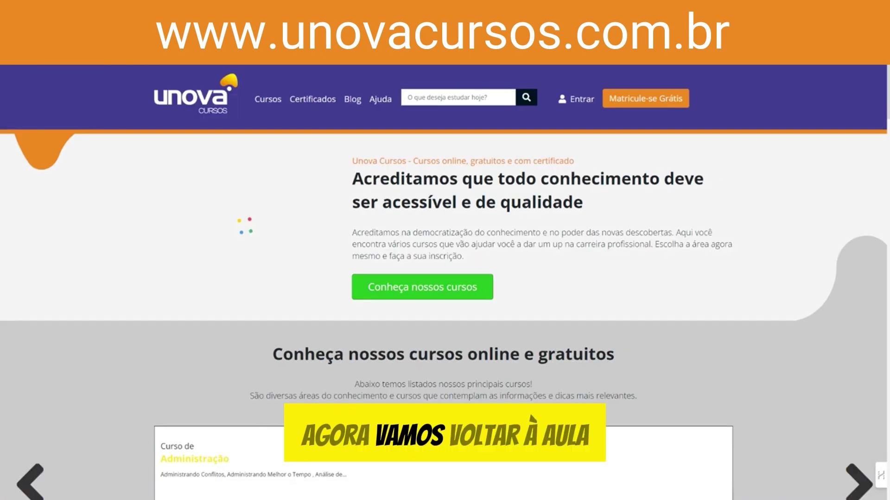
scroll(445, 278, down, 5)
scroll(441, 199, down, 3)
scroll(441, 199, down, 5)
scroll(441, 199, down, 2)
scroll(442, 201, down, 2)
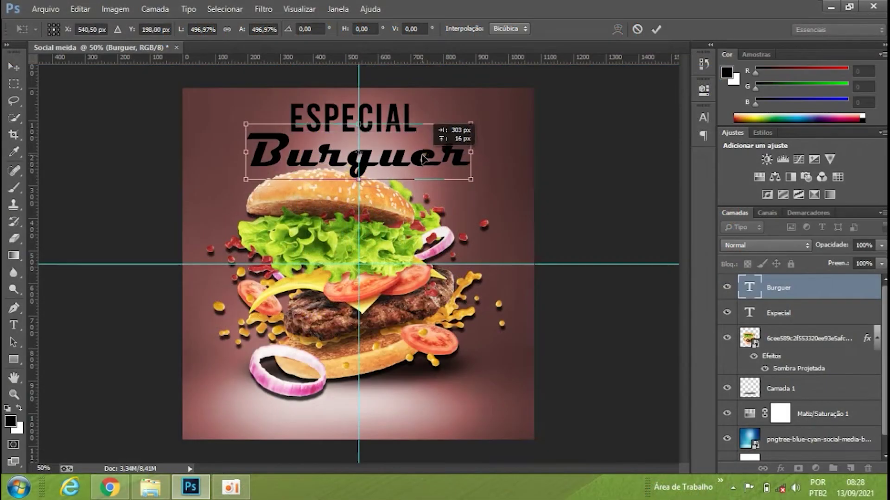
key(Up)
key(Up)
key(Up)
key(Up)
key(Up)
key(Up)
key(Up)
key(Up)
key(Up)
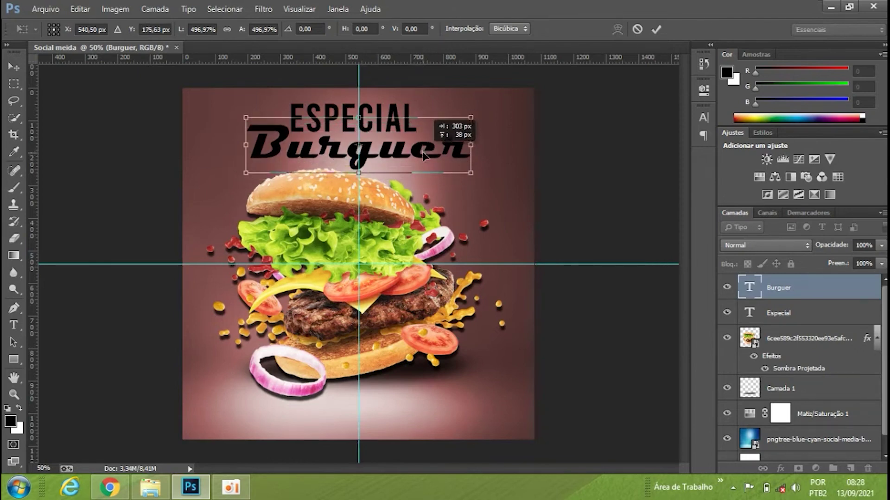
Commit the Burguer title's position and colour its text white (ffffff).
click(654, 29)
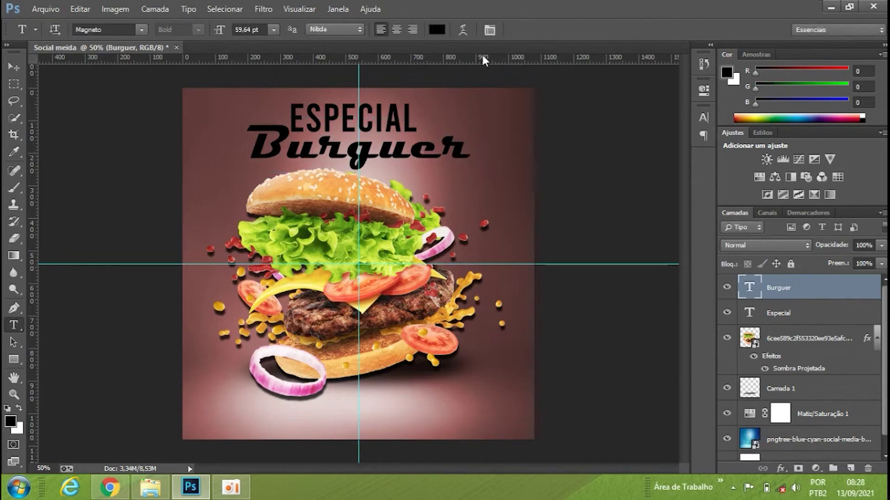
click(438, 29)
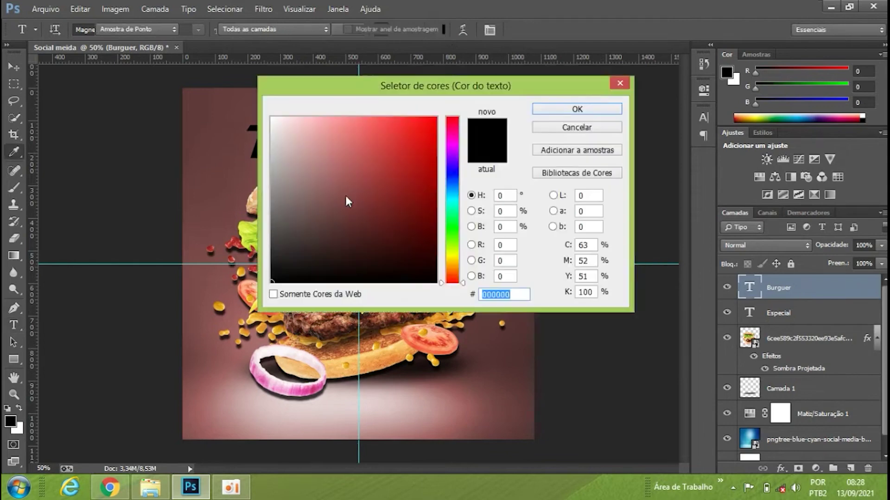
text(ffffff)
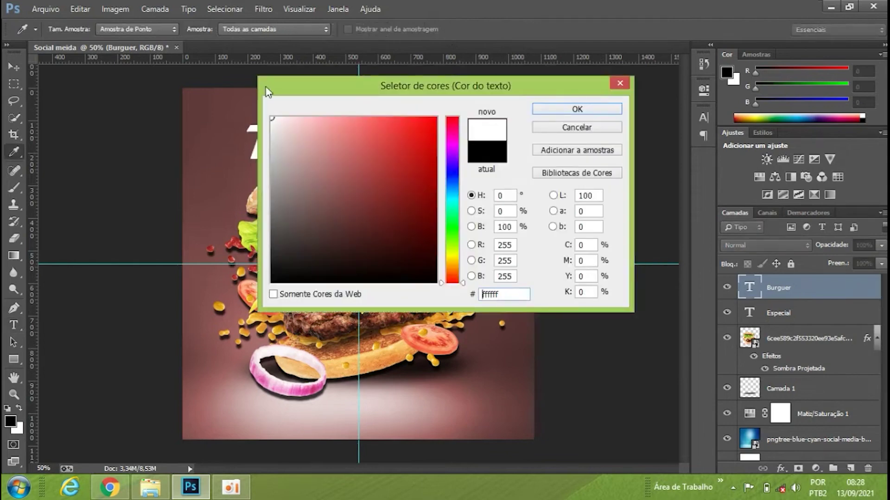
click(543, 107)
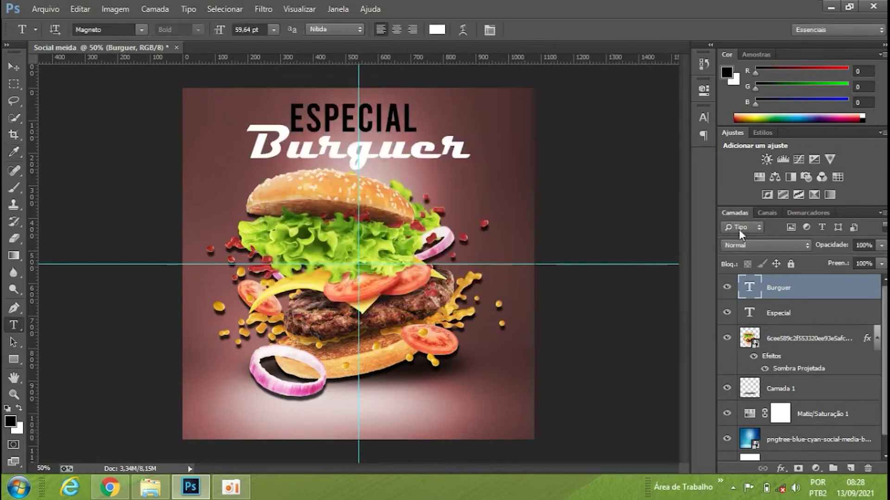
Colour the Especial title white (ffffff) as well.
click(779, 320)
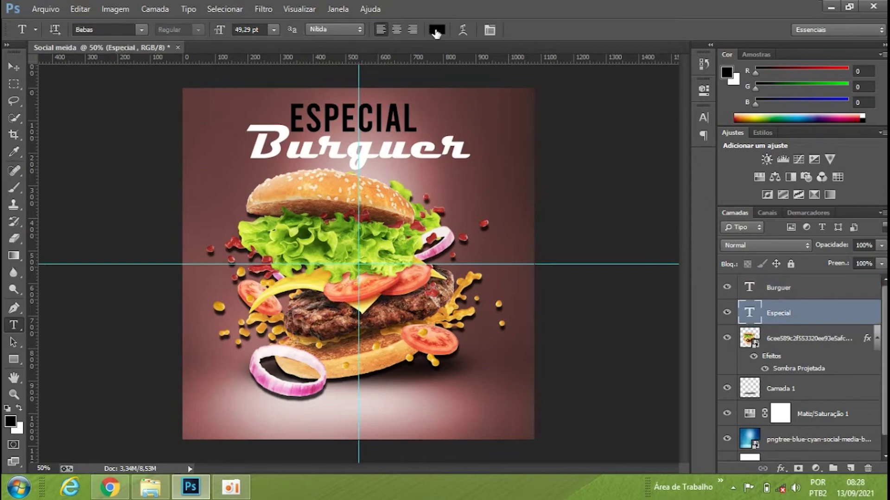
click(436, 29)
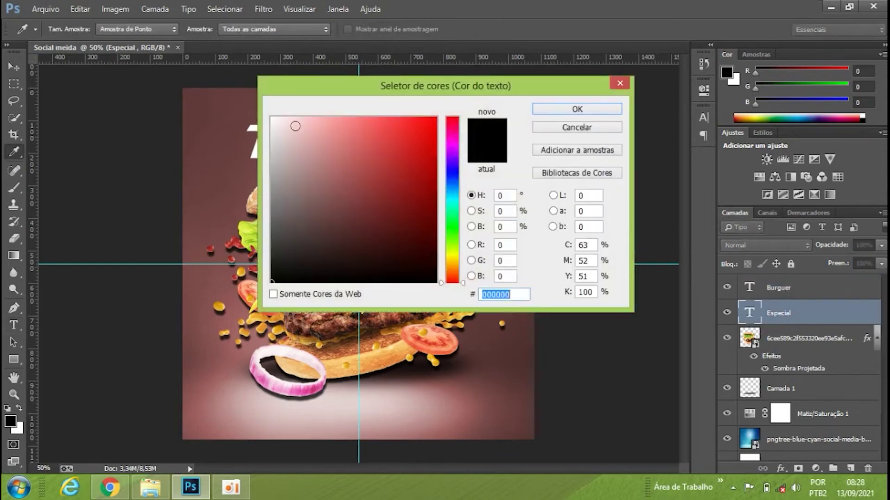
text(ffffff)
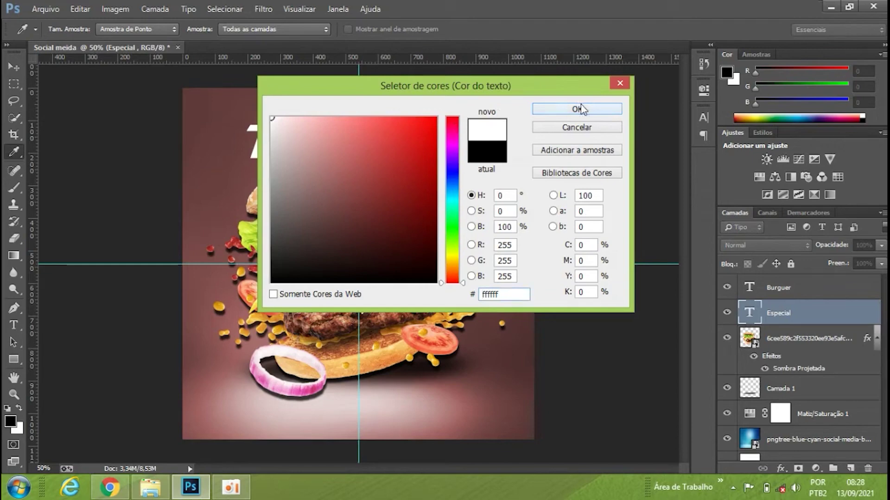
click(579, 109)
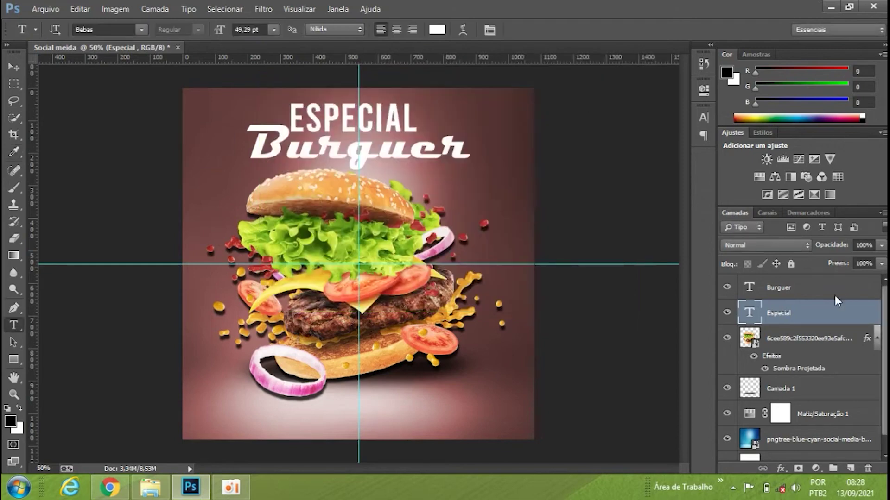
click(798, 296)
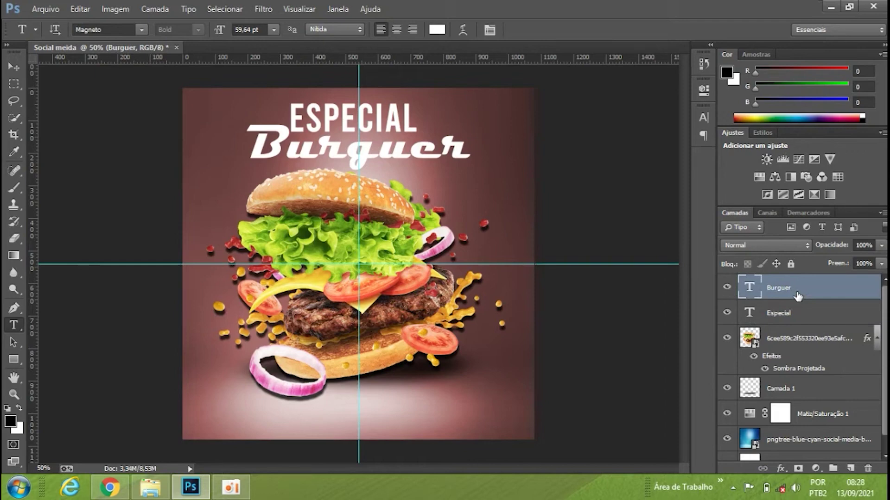
Add a 3 px black outside stroke to the Burguer text layer.
right_click(796, 292)
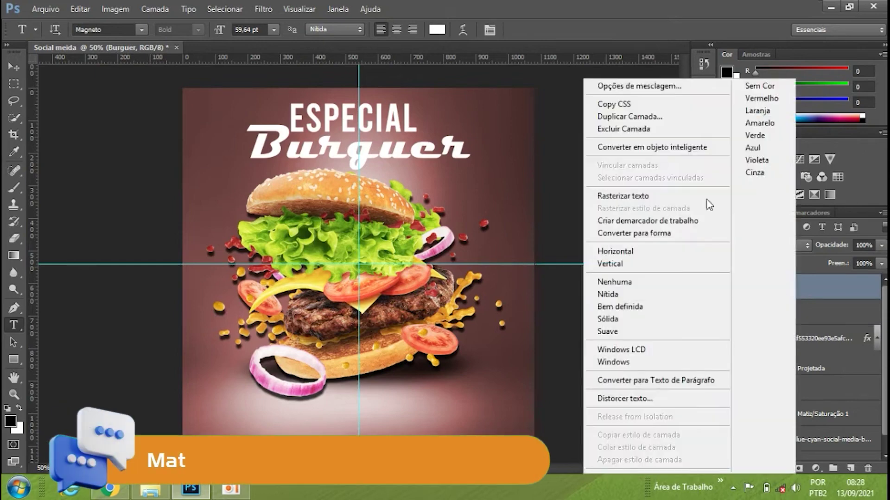
click(646, 88)
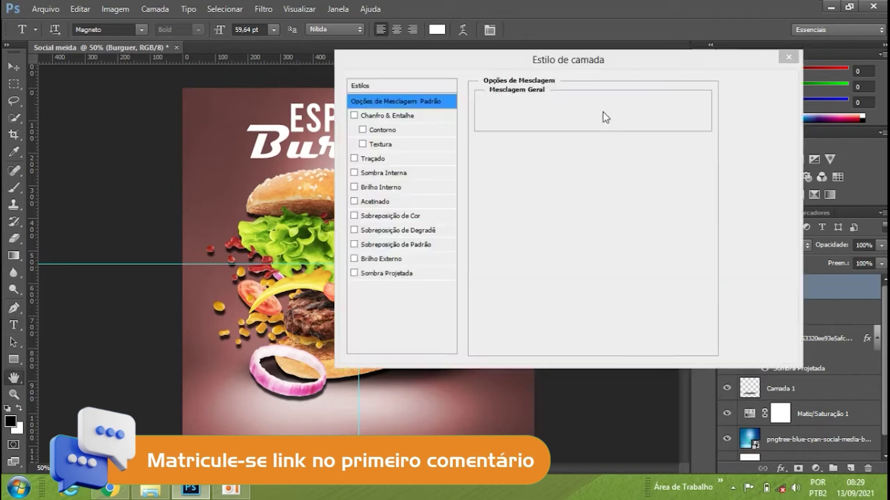
click(387, 161)
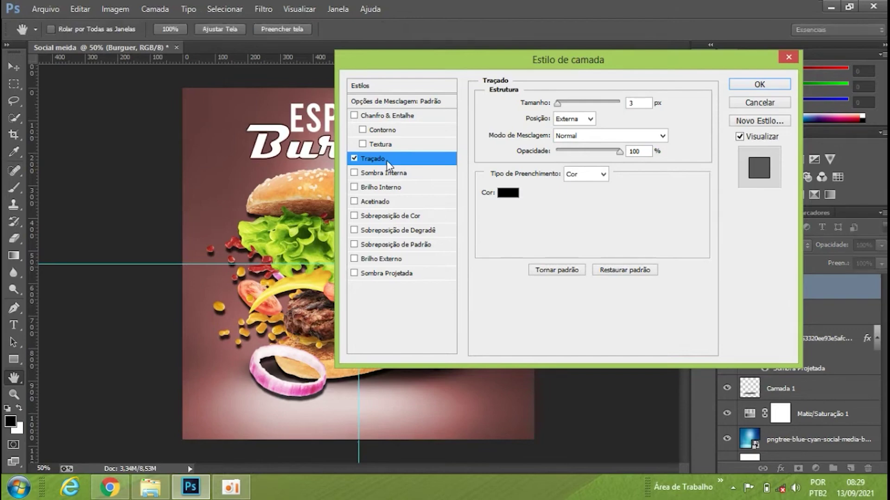
click(746, 84)
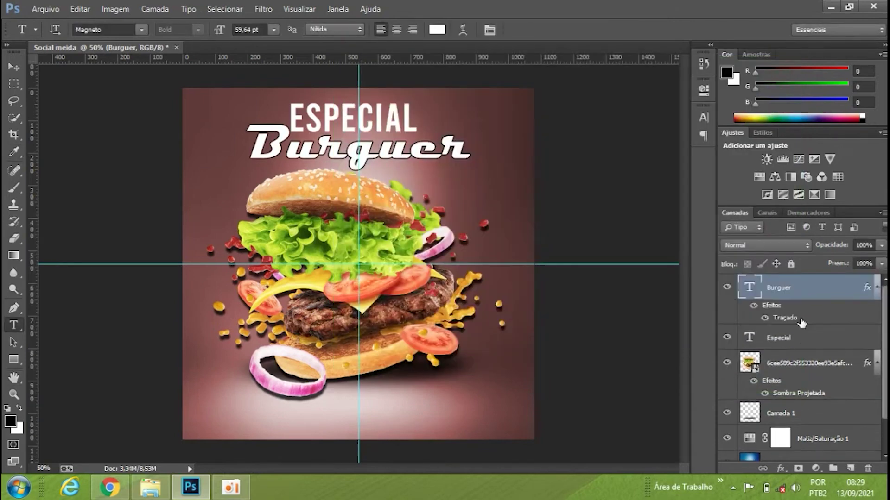
Add the same 3 px black outside stroke to the Especial text layer.
click(794, 337)
right_click(794, 337)
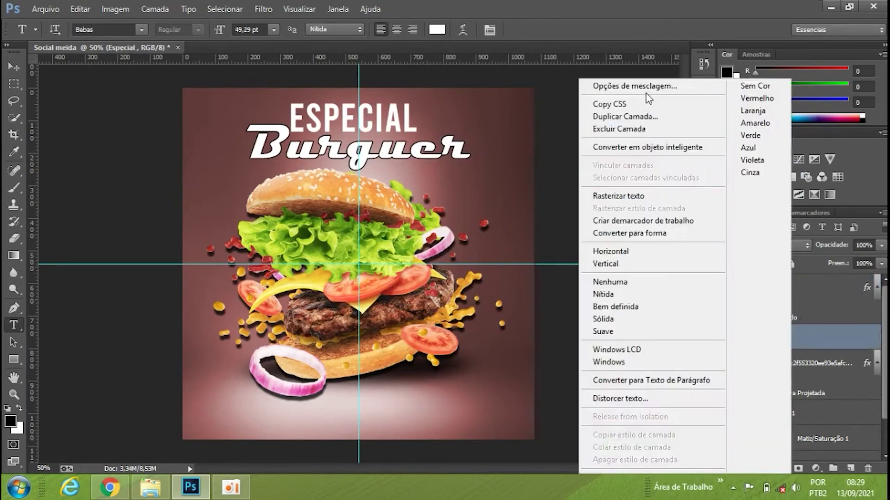
click(646, 91)
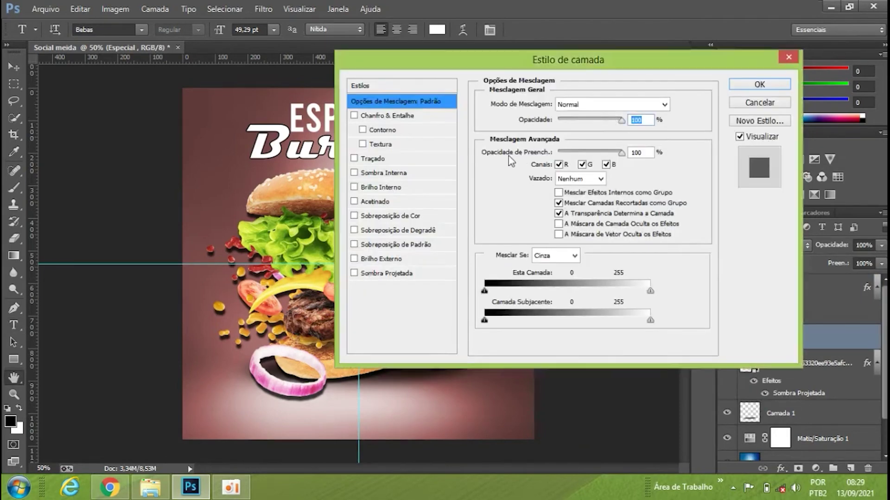
click(380, 160)
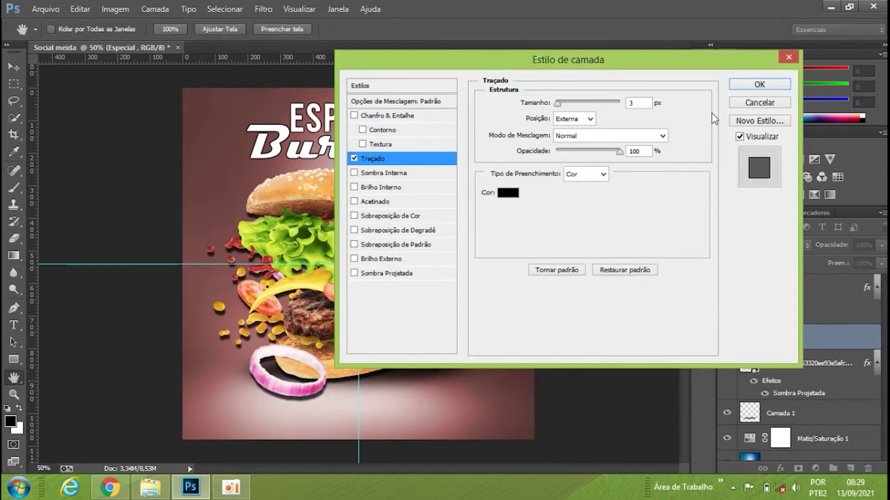
click(748, 85)
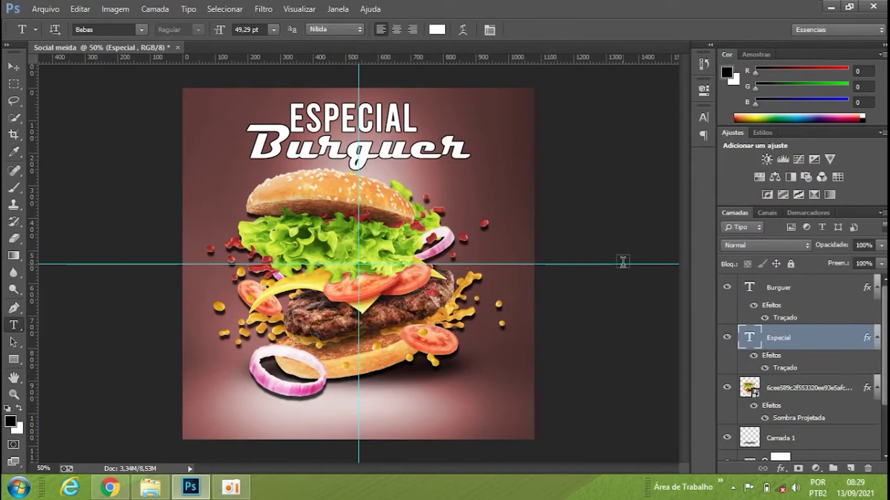
click(794, 293)
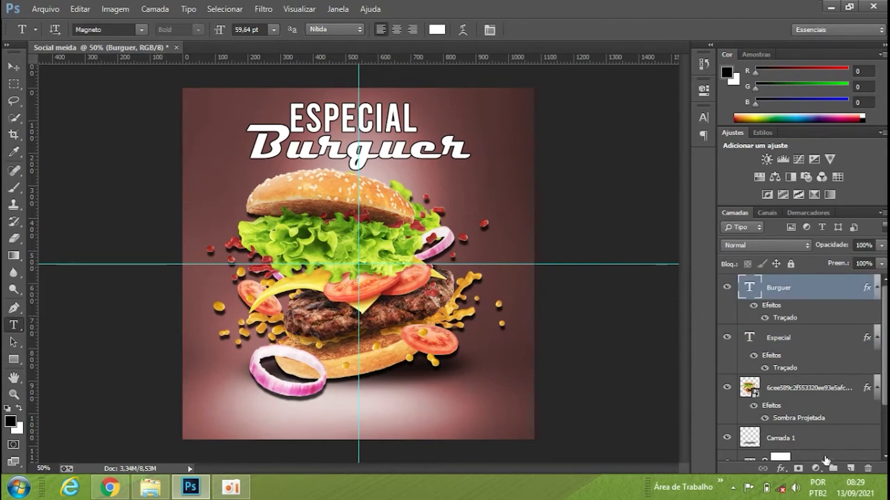
Add a Color Lookup adjustment layer using the 3Strip.look preset.
click(817, 468)
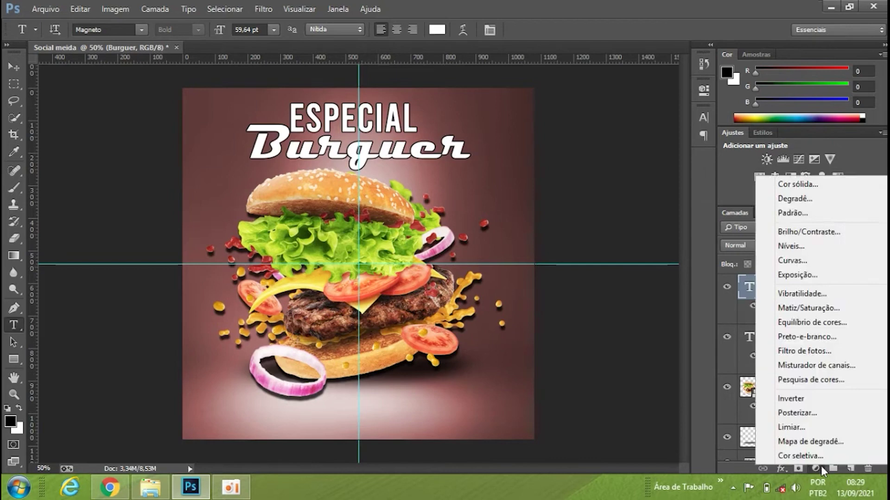
click(818, 381)
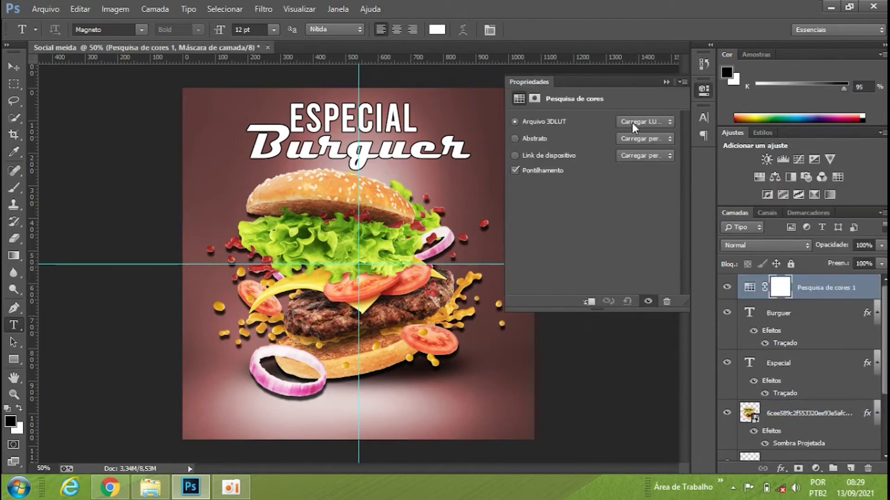
click(632, 123)
click(646, 176)
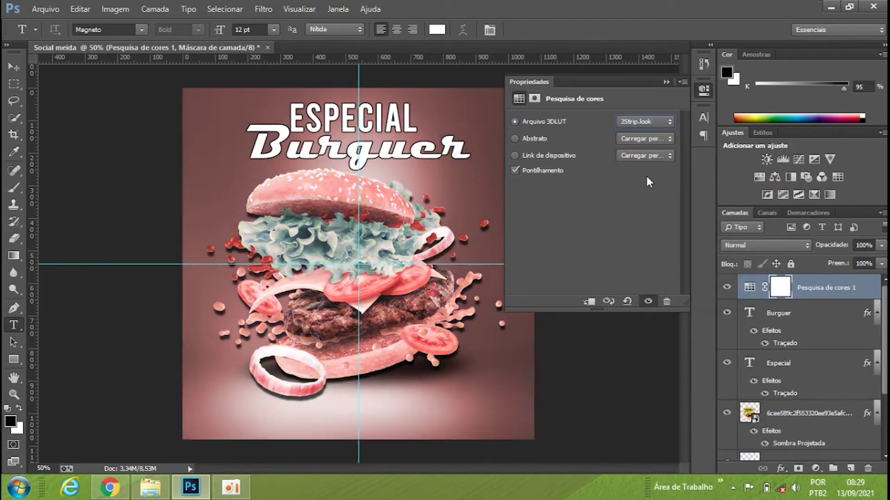
key(Down)
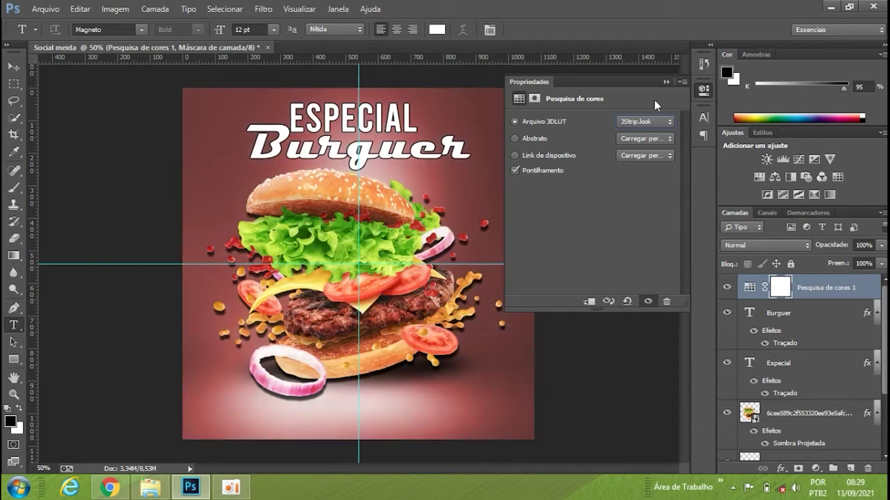
click(663, 83)
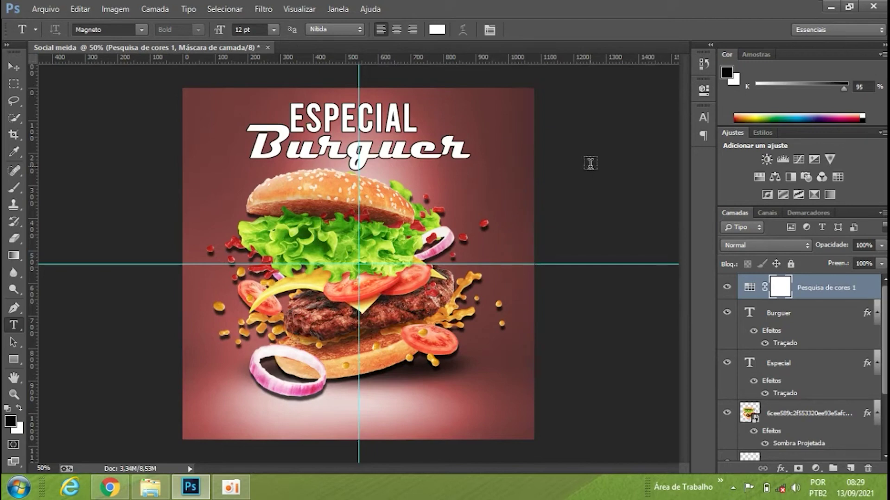
Nudge the Especial title three steps right to centre it over Burguer.
click(777, 366)
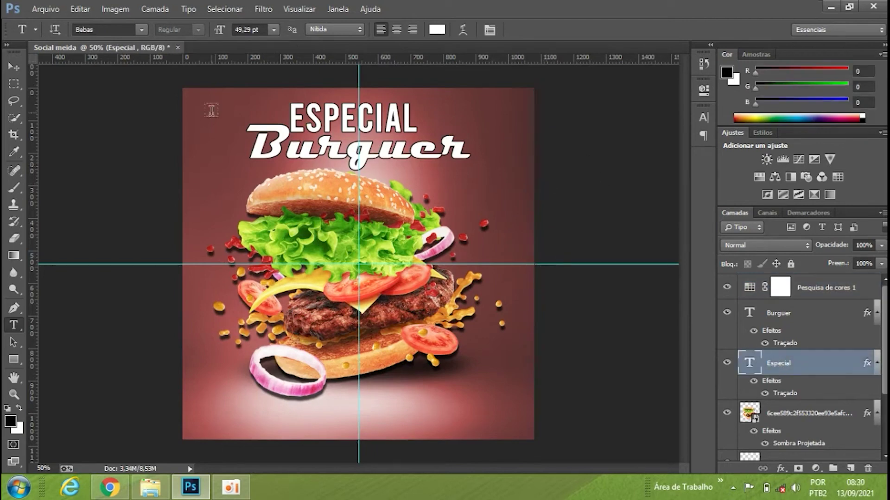
click(17, 68)
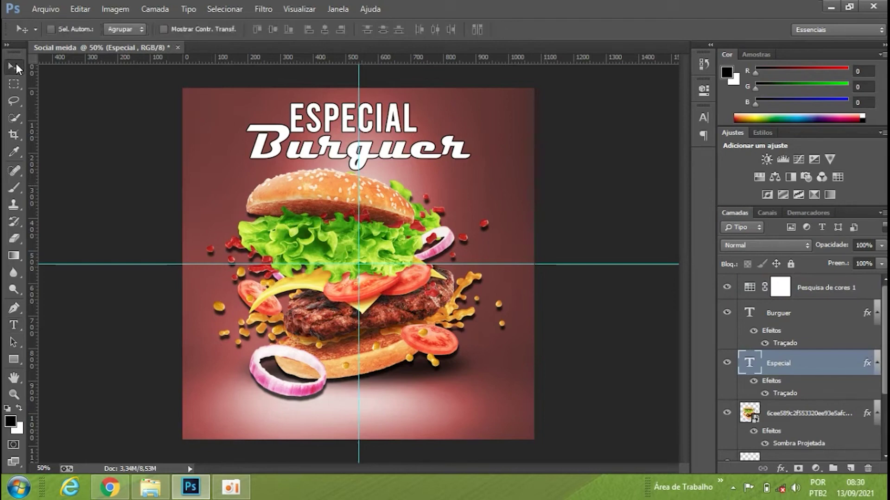
key(Right)
key(Right)
key(Right)
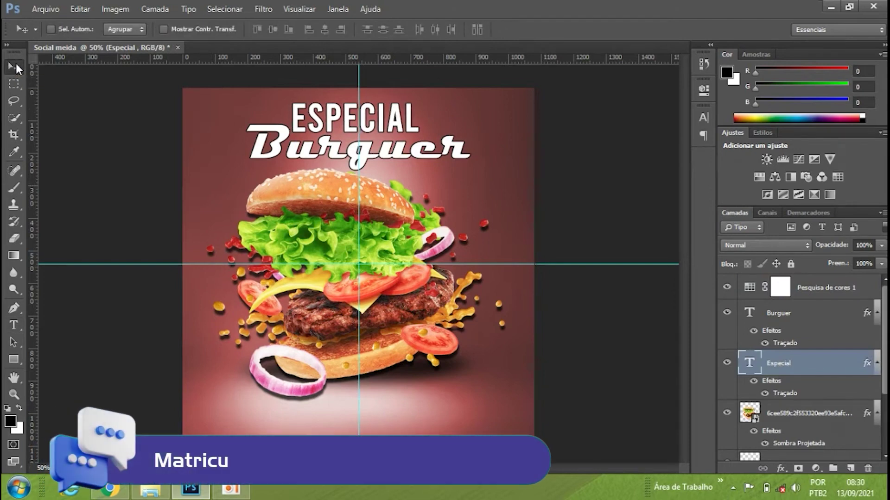
key(Right)
key(Right)
key(Right)
key(Right)
key(Right)
key(Right)
key(Right)
key(Right)
key(Right)
key(Right)
key(Right)
key(Right)
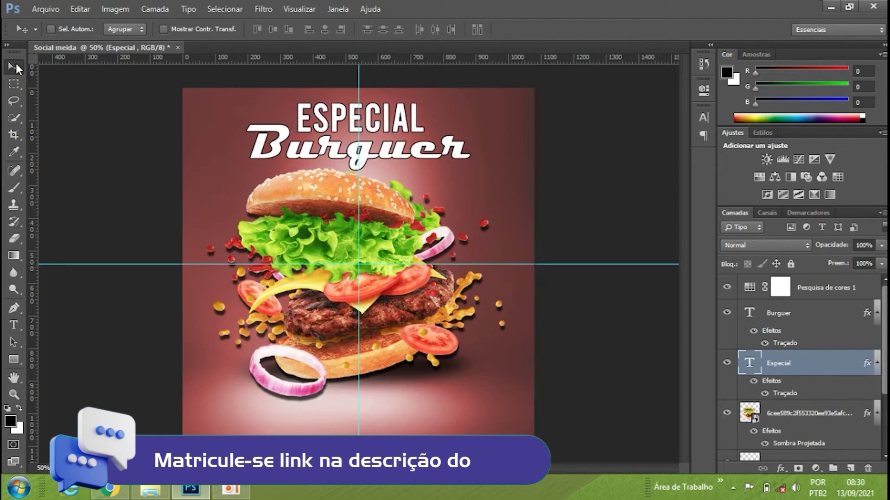
key(Right)
key(Right)
key(Right)
key(Right)
key(Right)
key(Right)
key(Right)
key(Right)
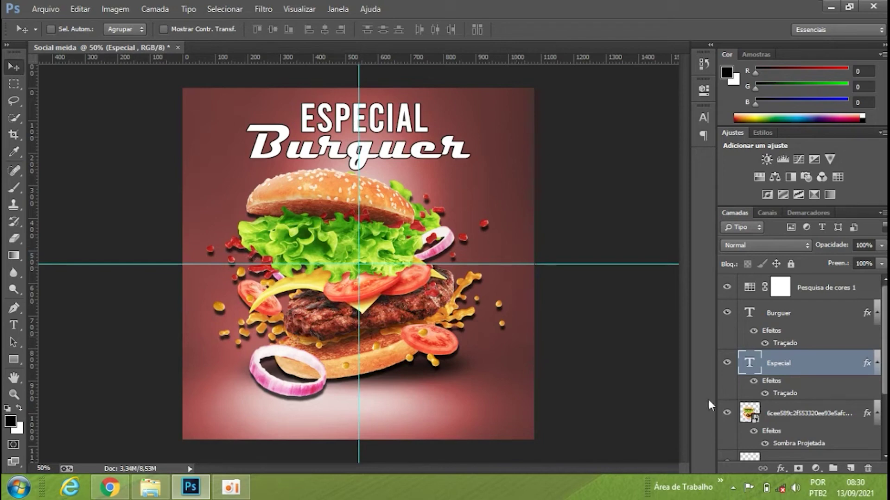
click(783, 419)
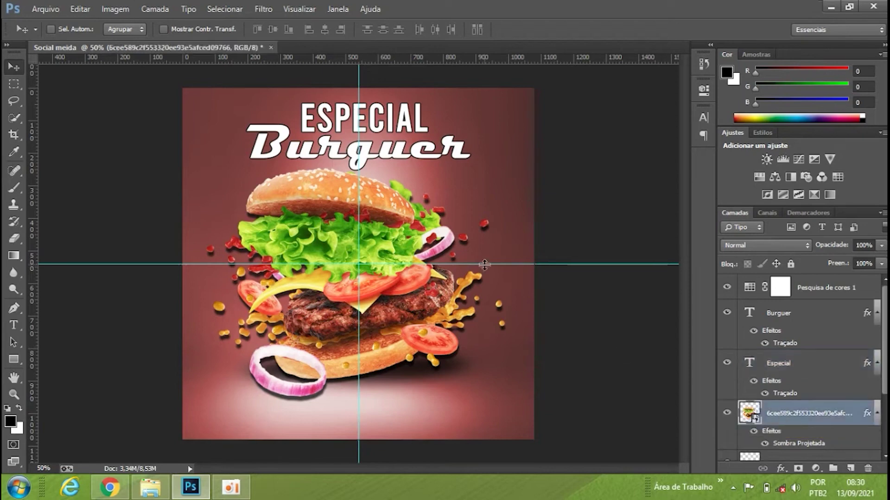
Apply a Camera Raw filter to the burger photo: temperature +8, tint +4, exposure -0,25.
click(271, 13)
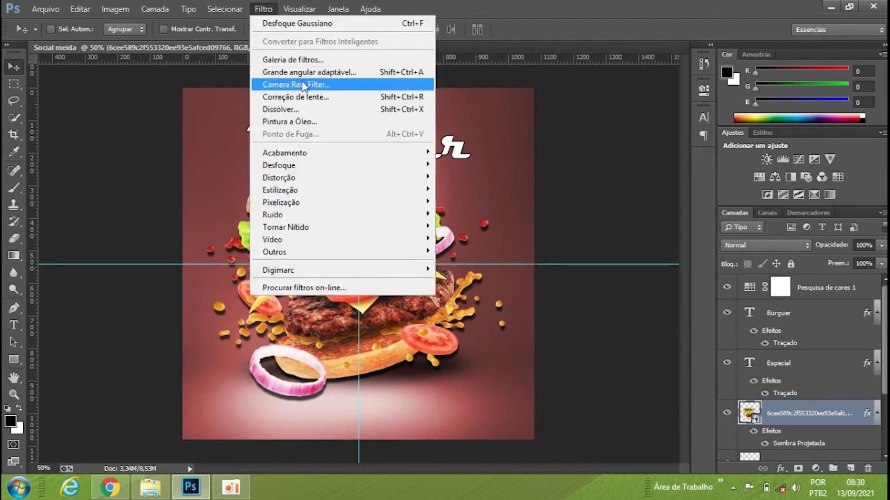
click(303, 85)
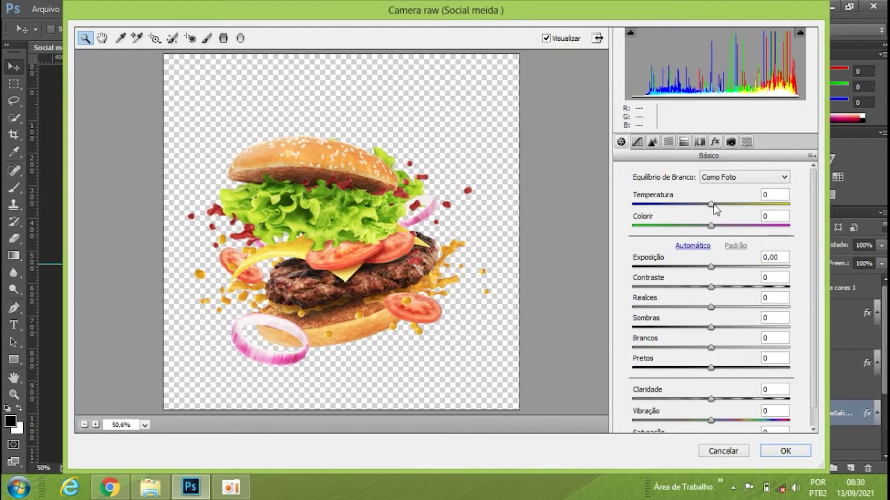
drag(713, 204, 719, 206)
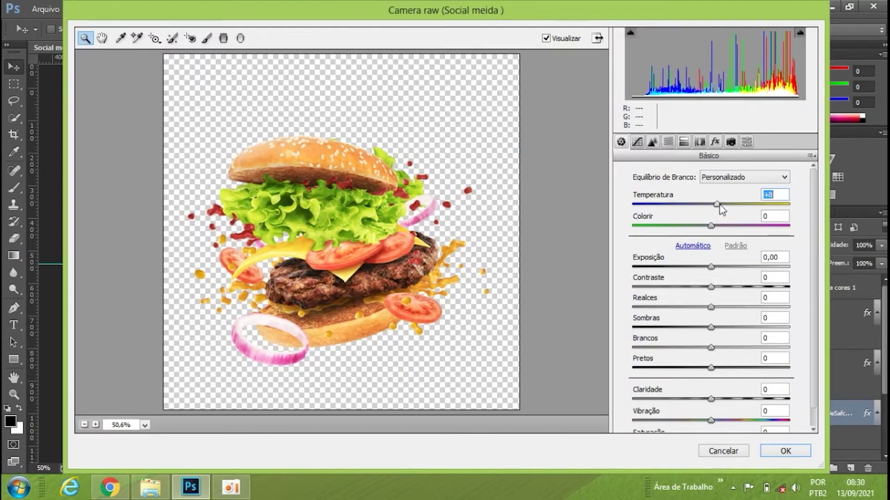
drag(712, 225, 717, 225)
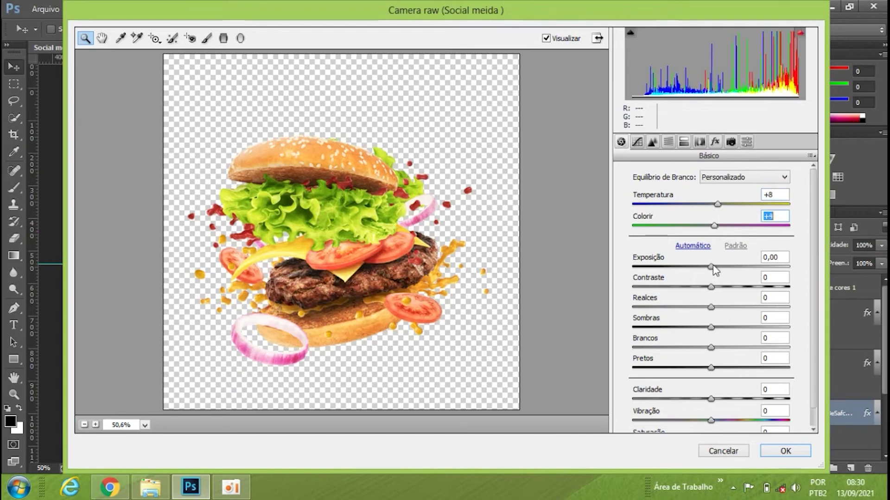
drag(711, 267, 708, 268)
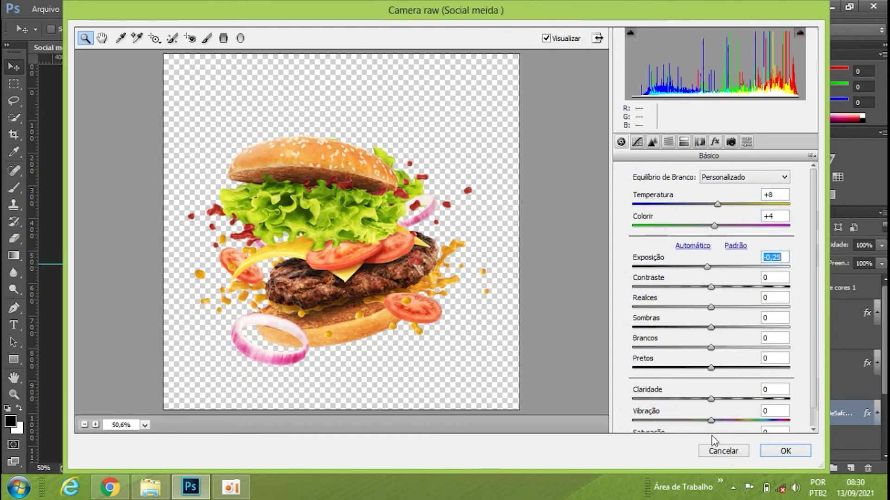
click(774, 452)
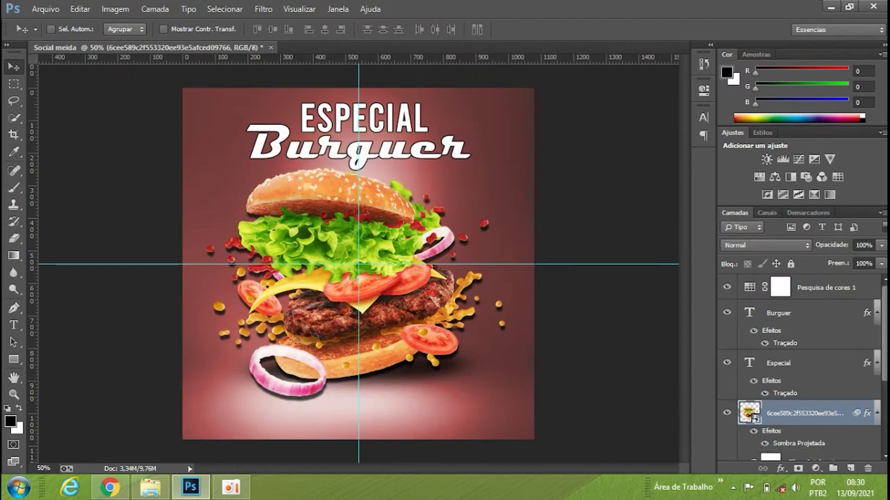
Group Matiz/Saturação 1, the pngtree background and Camada 0 into a folder named Fundo.
scroll(801, 366, down, 1)
scroll(801, 366, down, 3)
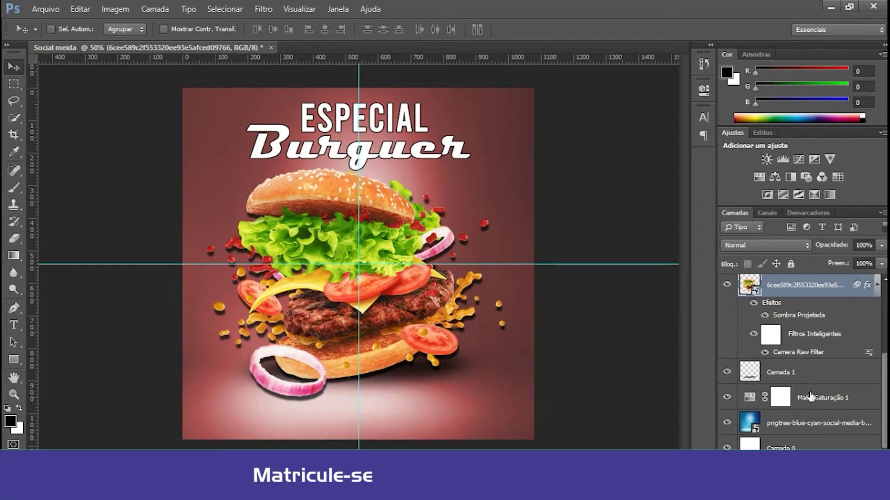
click(810, 397)
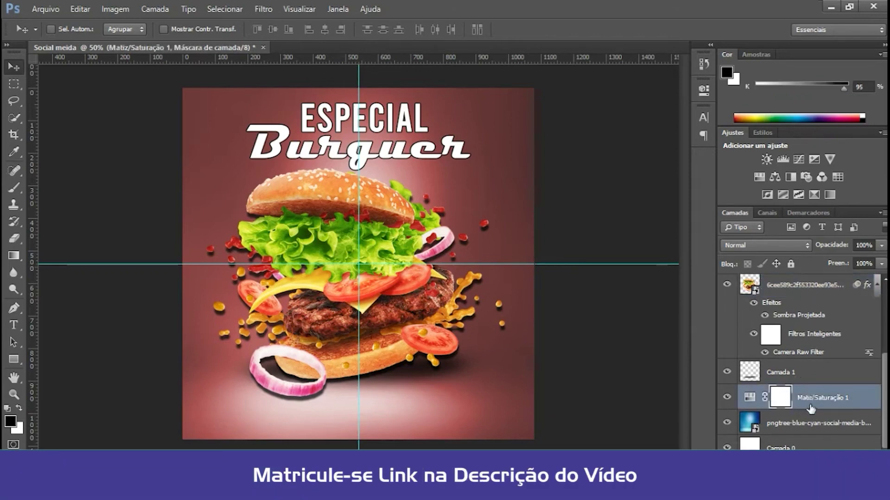
shift+click(812, 422)
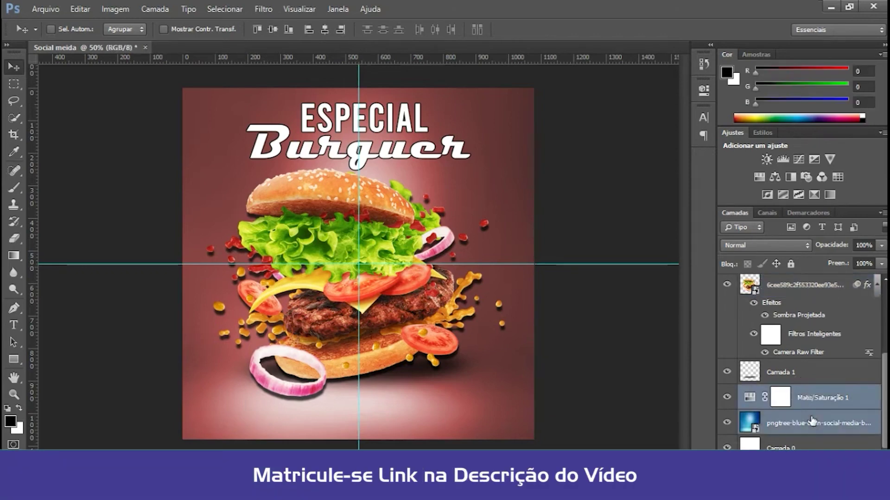
shift+click(797, 447)
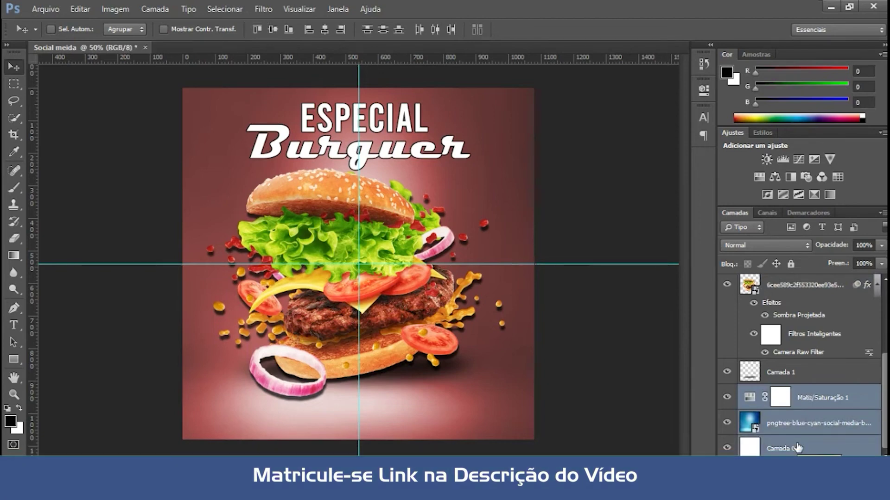
key(ctrl+g)
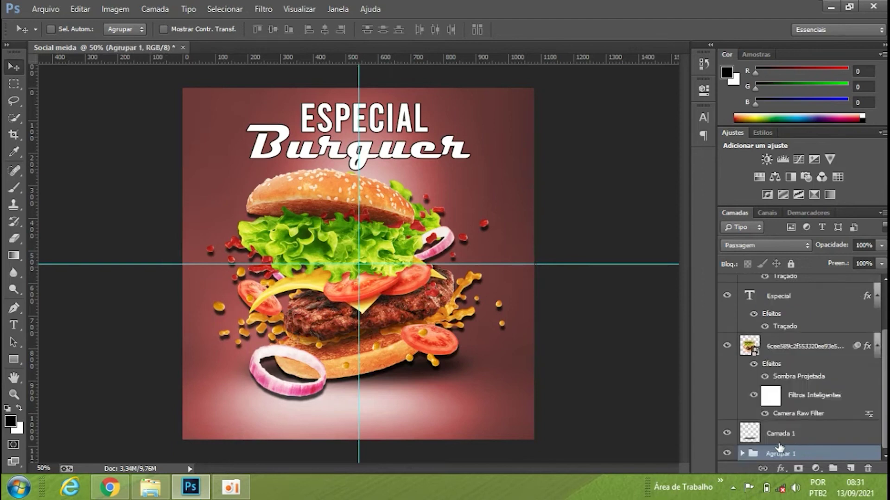
double_click(780, 454)
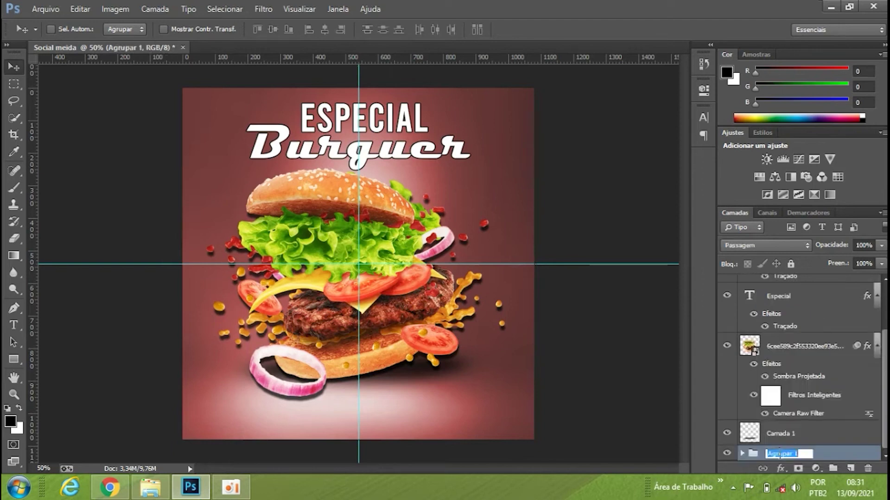
text(Fundo)
key(Return)
Group Camada 1 and the burger photo into a folder named Burguer.
click(795, 431)
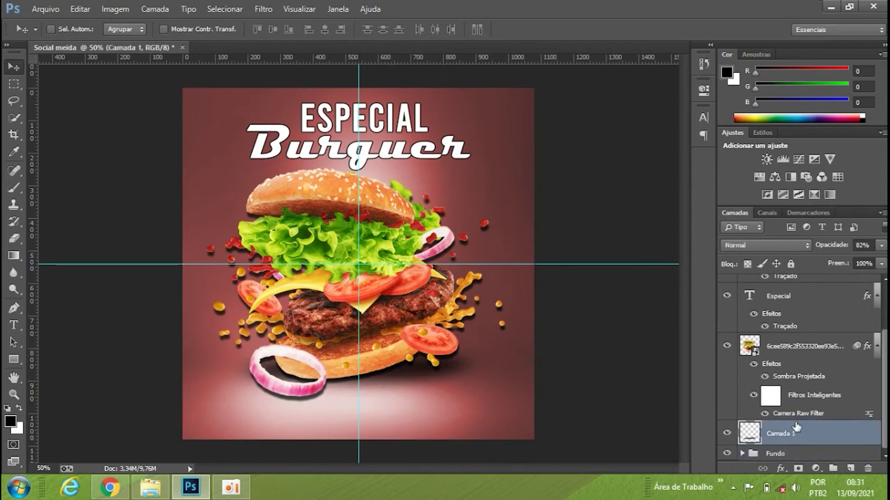
ctrl+click(816, 352)
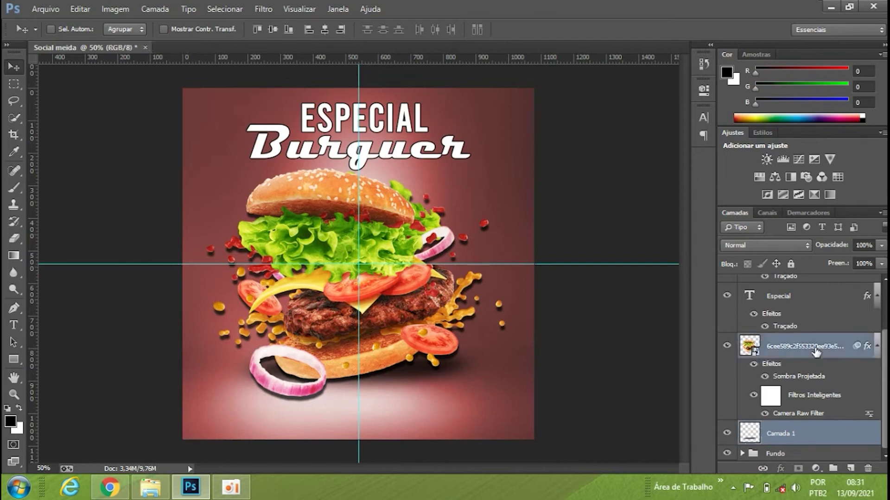
key(ctrl+g)
double_click(777, 409)
text(Burguer)
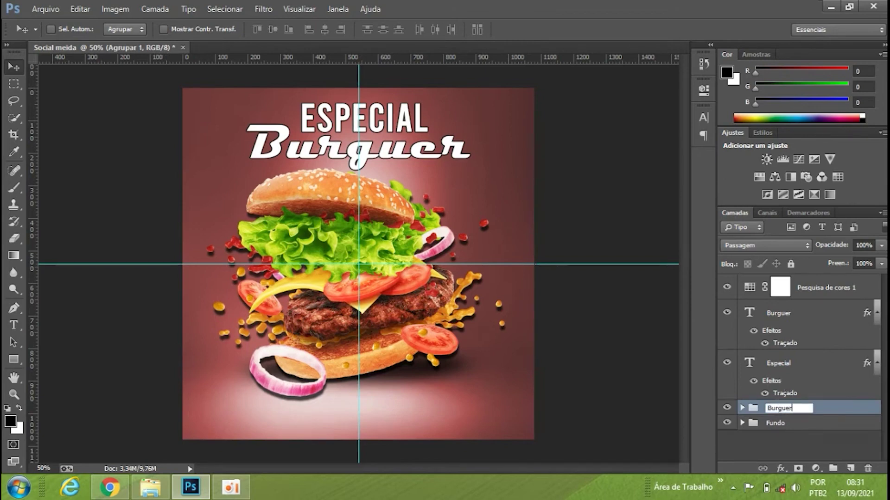
key(Return)
Group the Burguer and Especial text layers into a folder named Nomes.
click(803, 313)
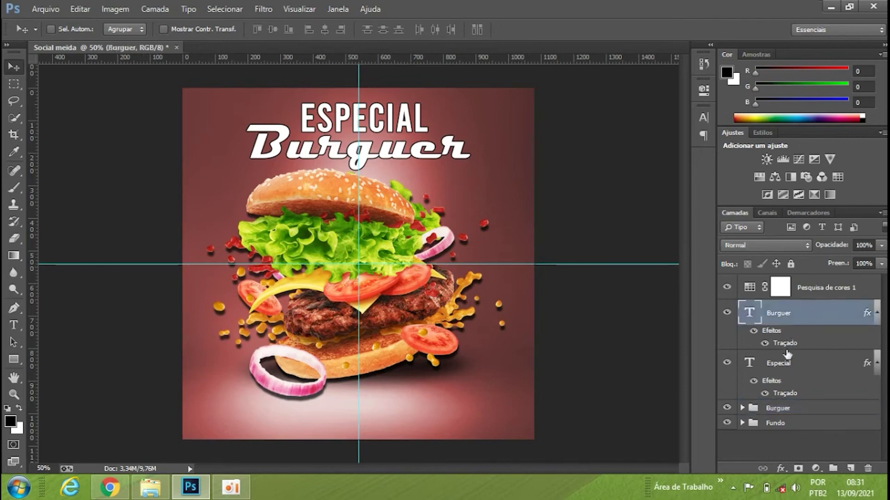
ctrl+click(786, 362)
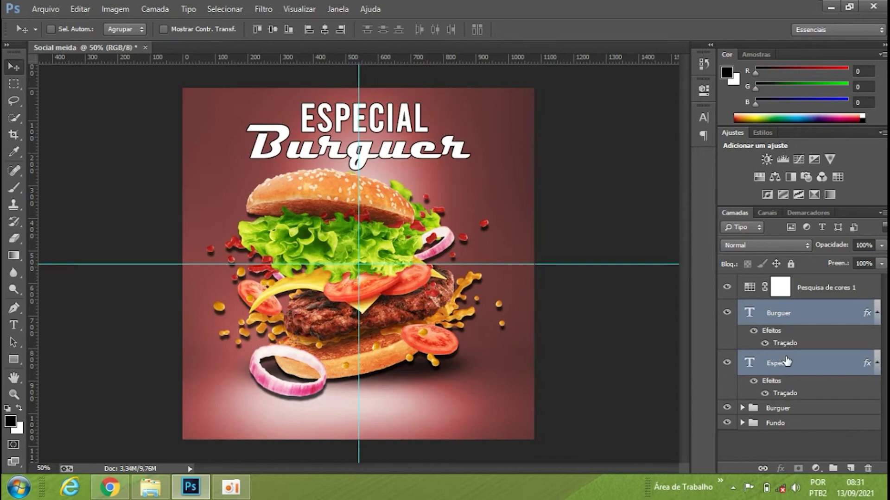
key(ctrl+g)
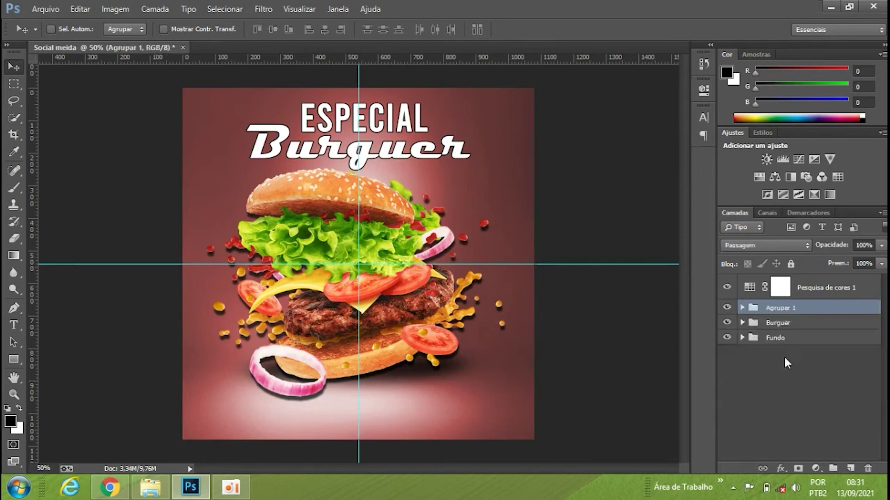
double_click(778, 308)
text(Nomes)
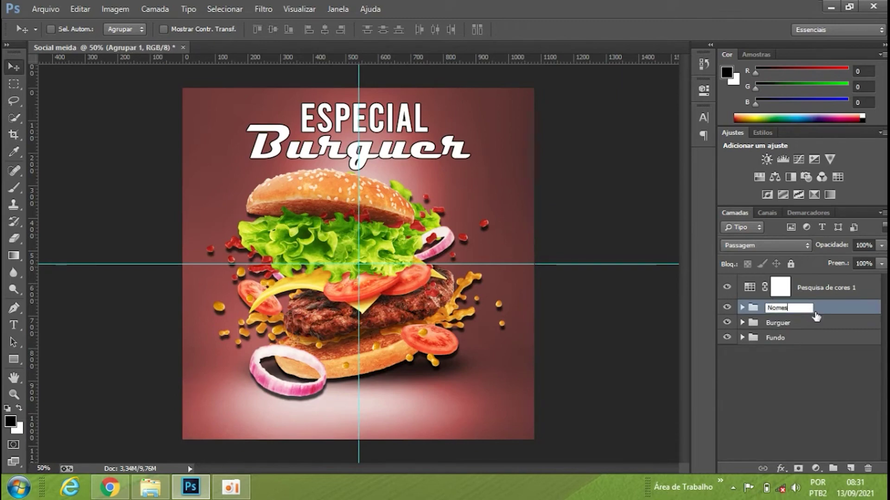
click(815, 313)
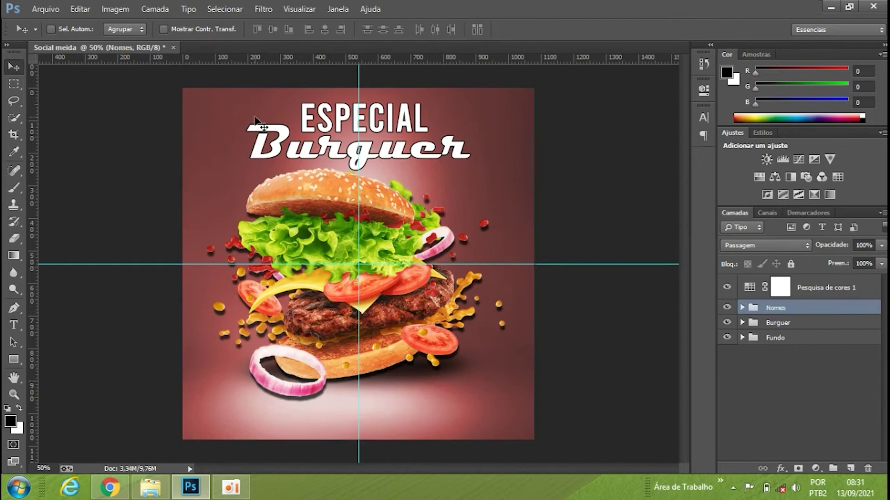
click(42, 8)
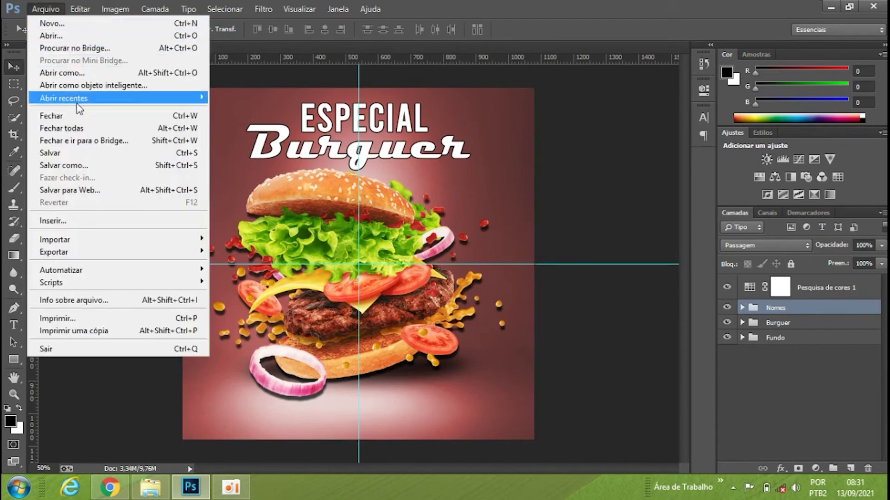
In Save for Web, set JPEG at maximum quality with Bicúbica Mais Nítida resampling.
click(88, 190)
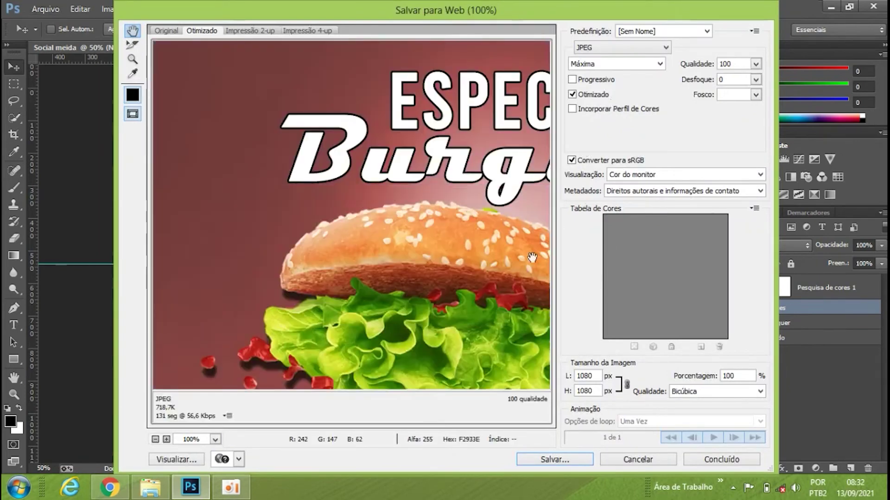
click(215, 441)
click(156, 439)
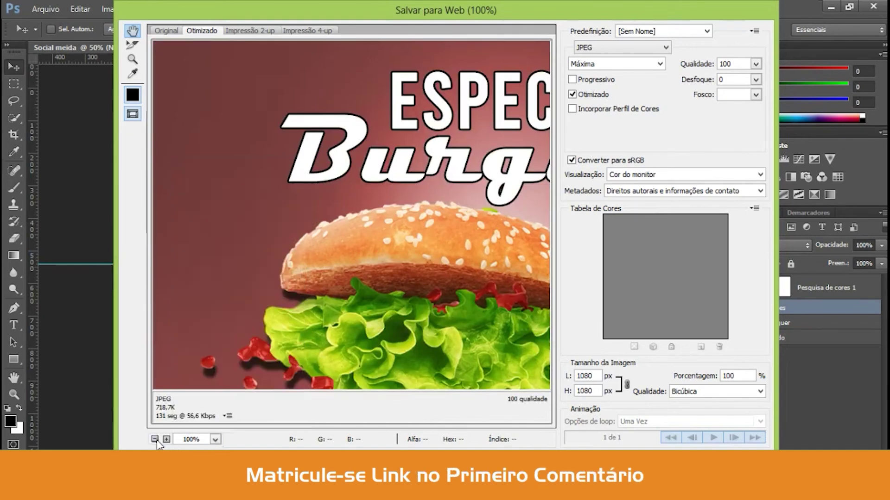
click(156, 439)
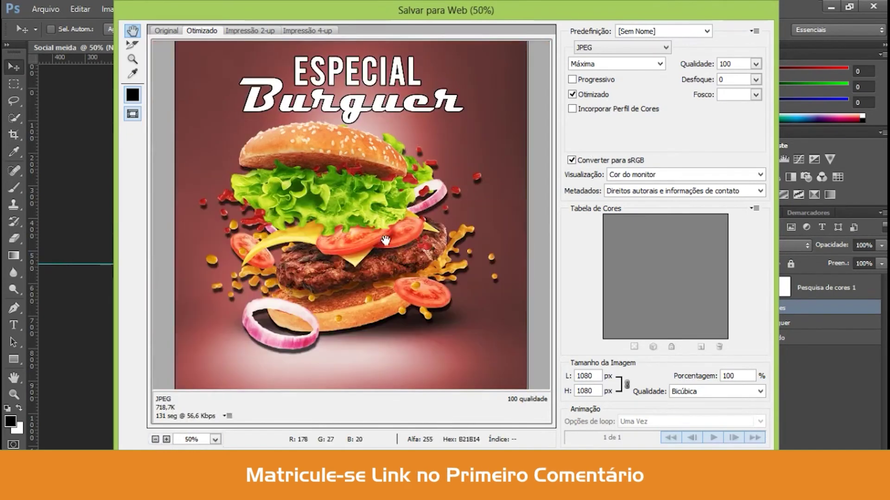
click(646, 48)
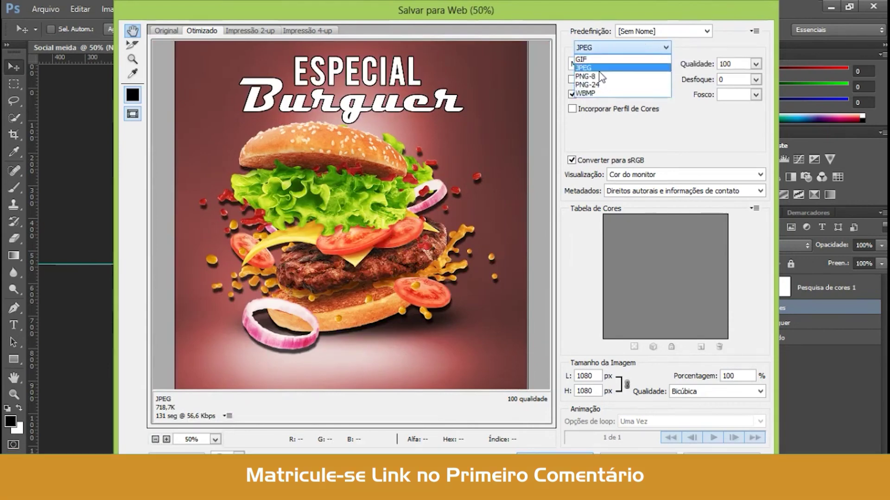
click(601, 69)
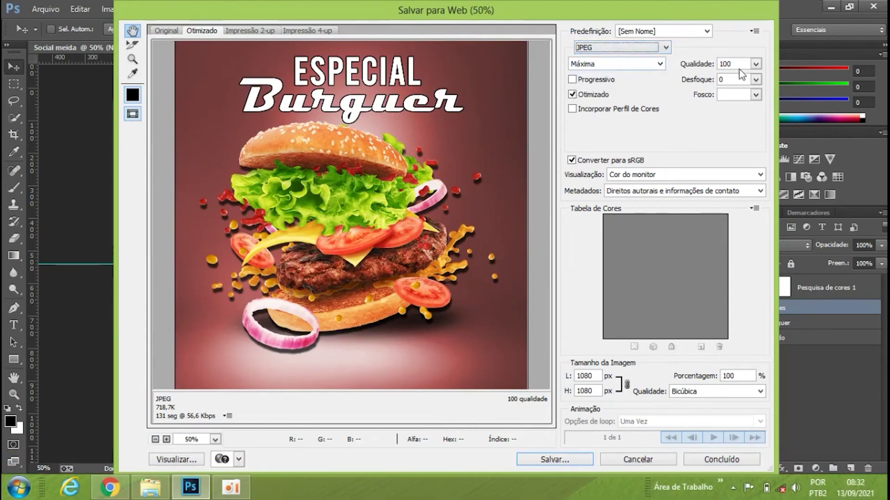
click(754, 65)
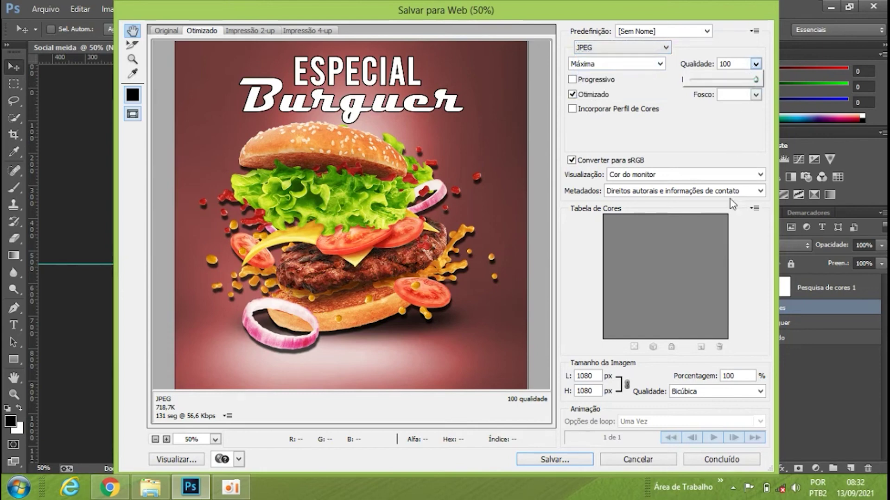
click(711, 393)
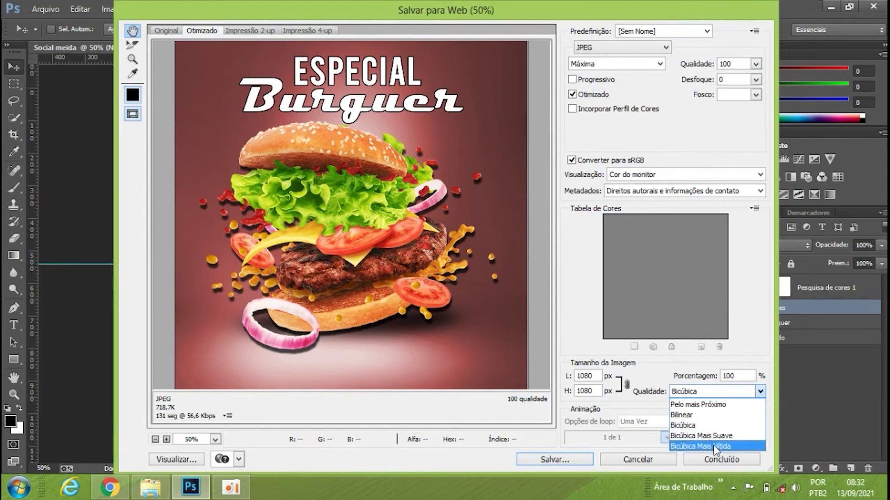
click(713, 446)
Save the JPEG as Social-meida- to the desktop and minimise Photoshop.
click(579, 462)
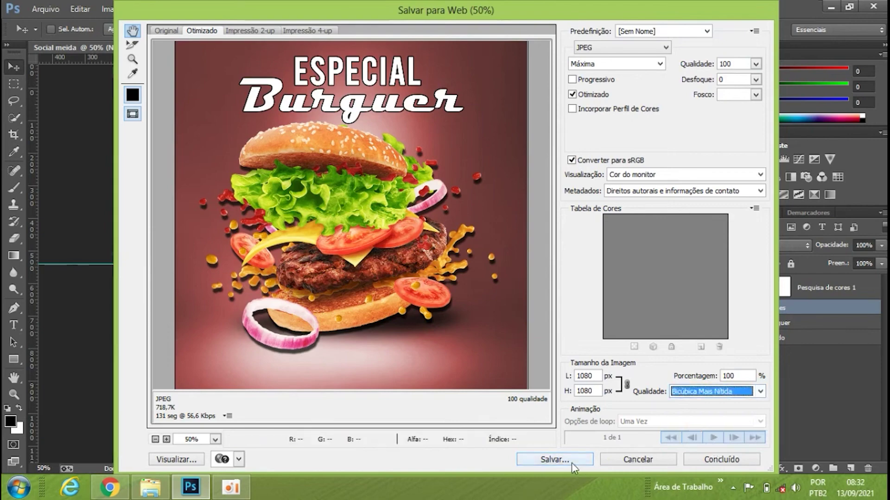
click(571, 462)
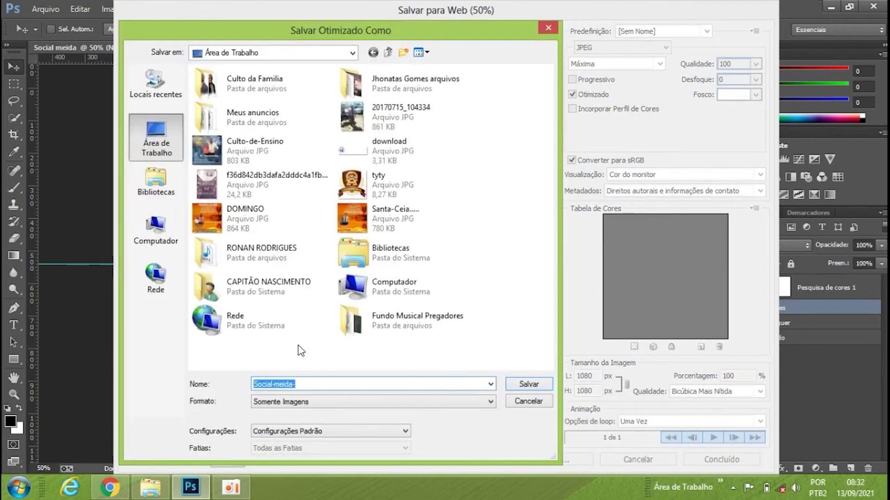
click(526, 391)
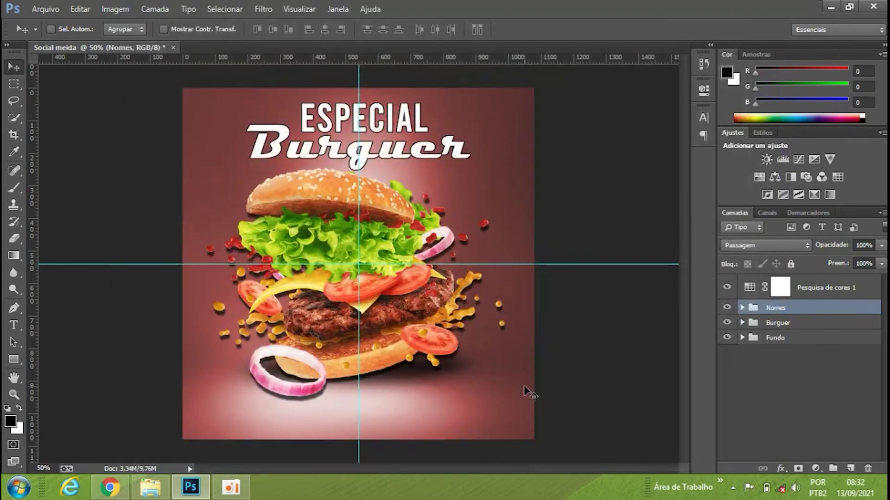
click(831, 7)
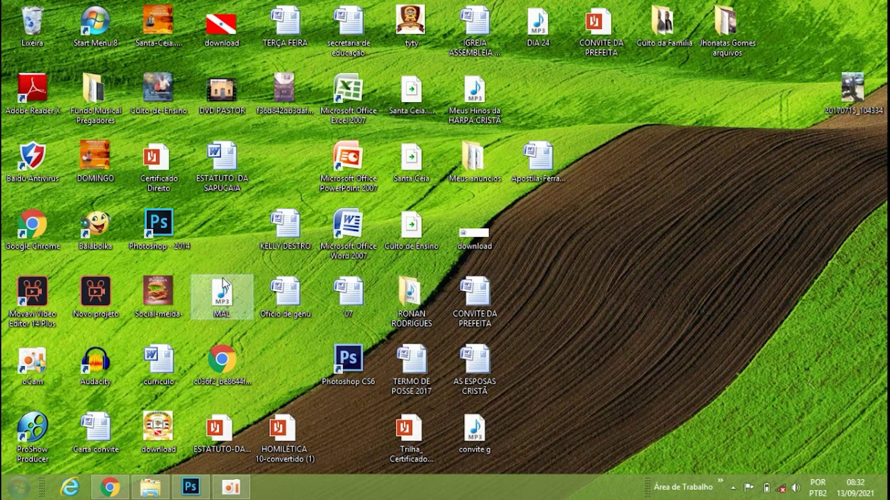
View Social-meida- from the desktop with Visualizar, then close it and return to Photoshop.
click(174, 289)
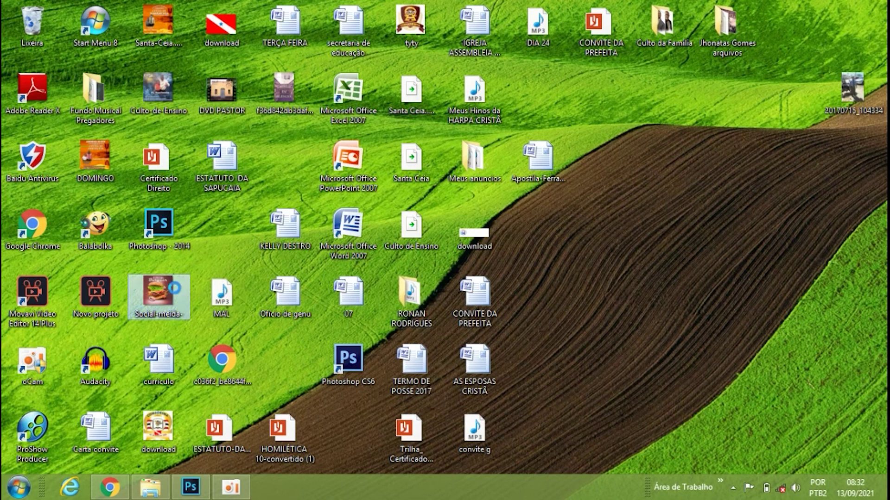
right_click(173, 291)
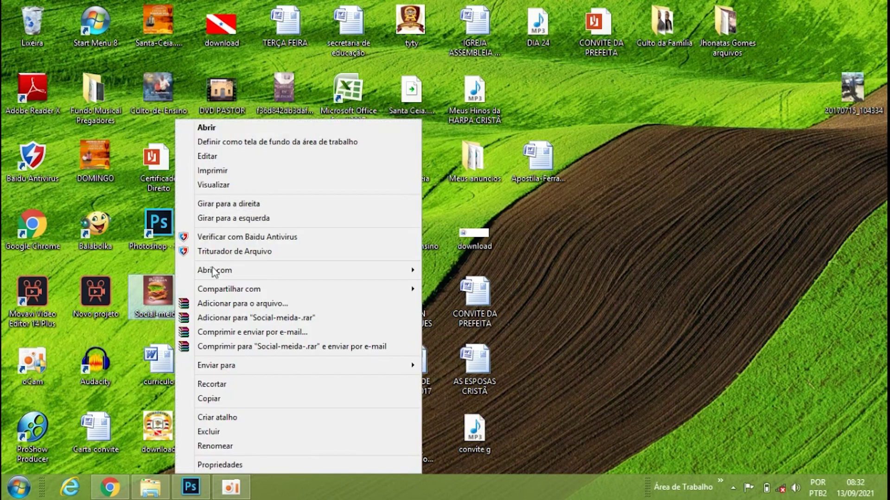
click(246, 190)
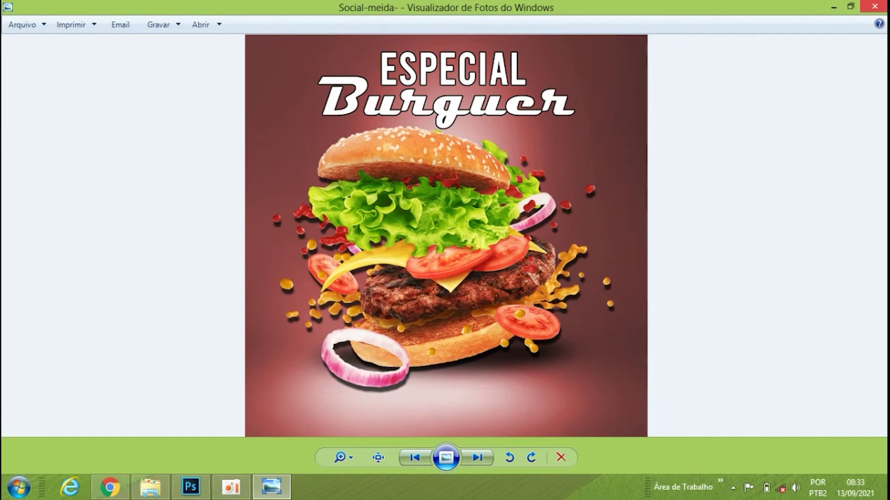
click(874, 6)
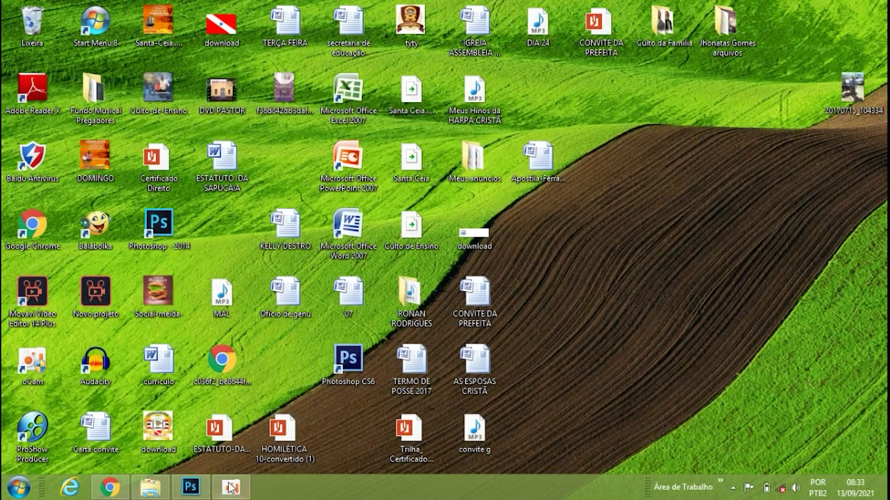
click(202, 489)
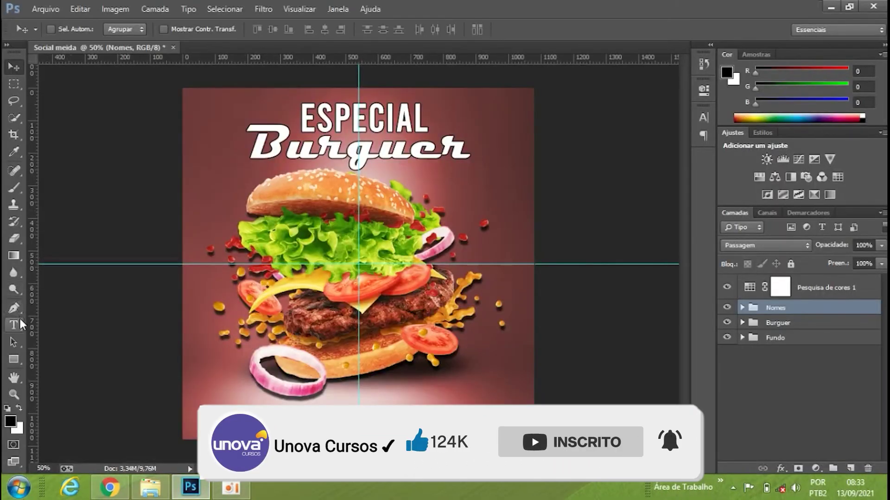
Pick the Type tool with the Bebas font.
click(14, 325)
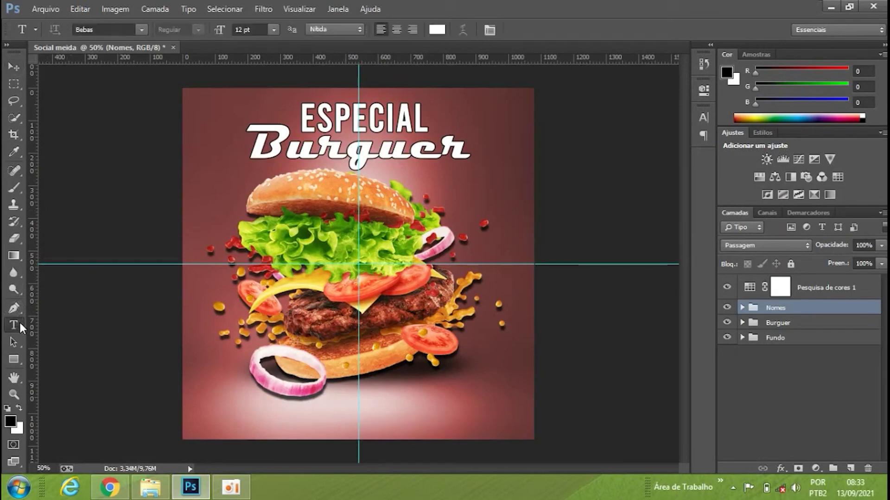
click(146, 29)
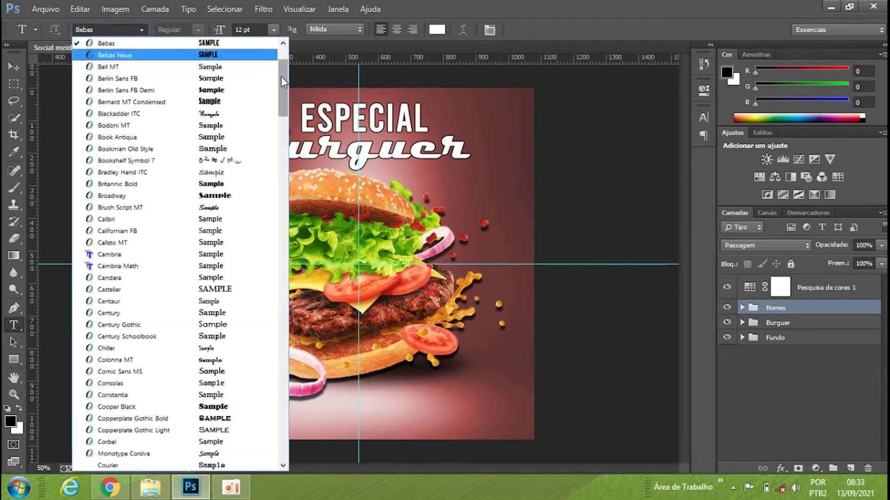
drag(281, 80, 285, 62)
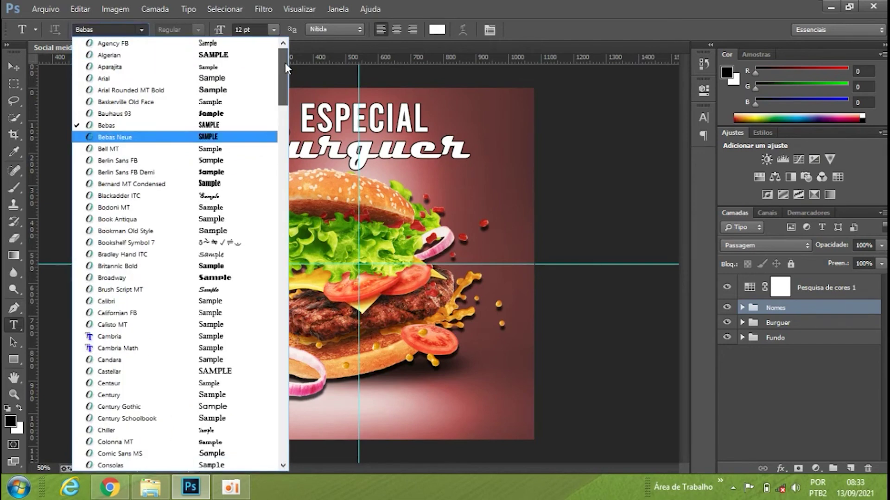
click(238, 126)
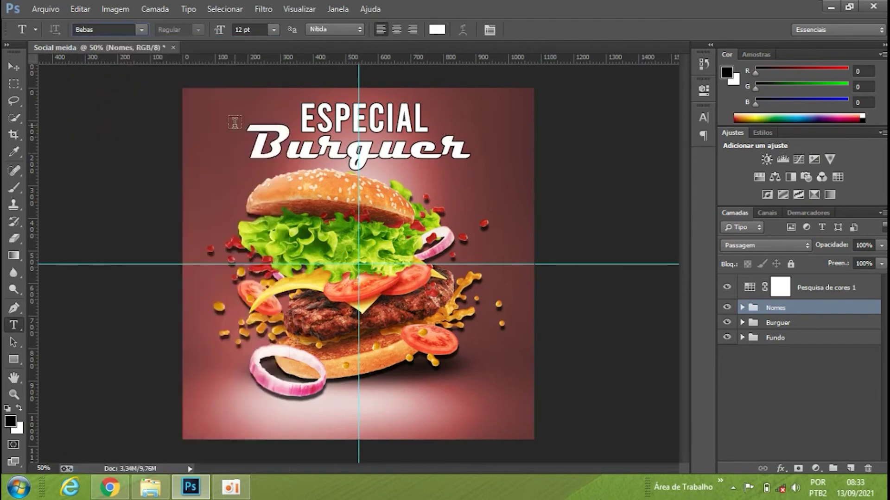
Type the phone number as a line at the bottom centre of the post and commit it.
click(288, 424)
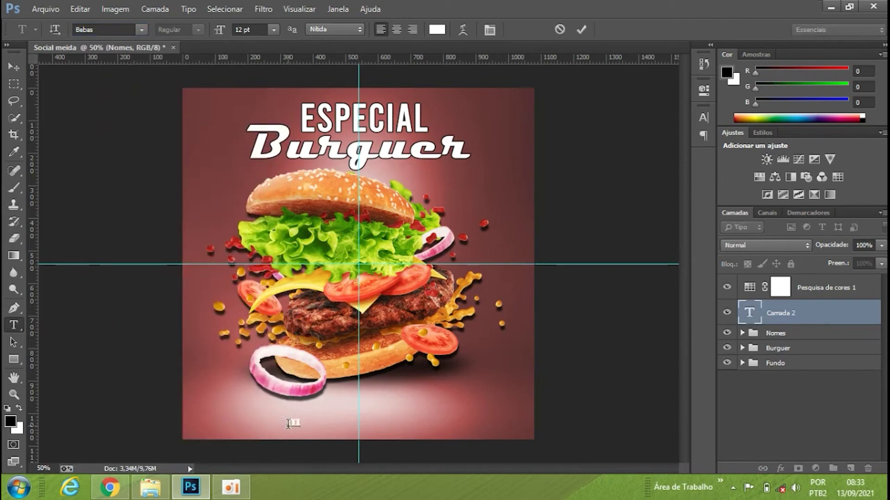
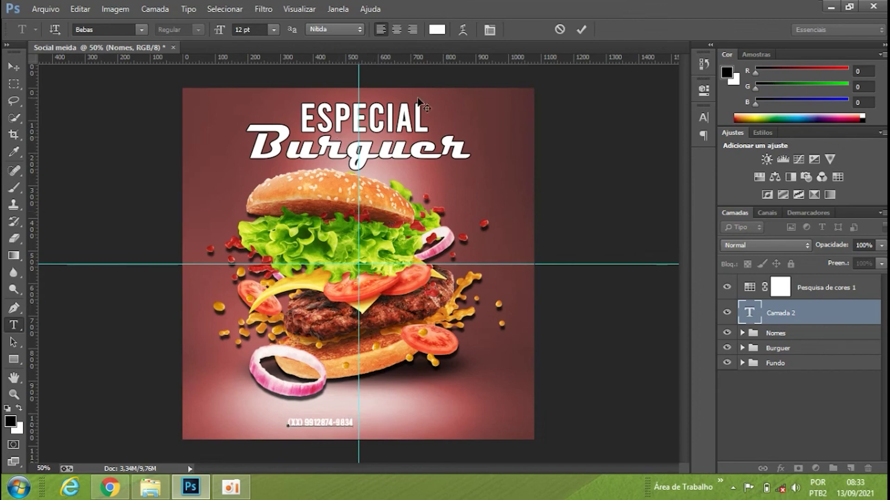
click(580, 29)
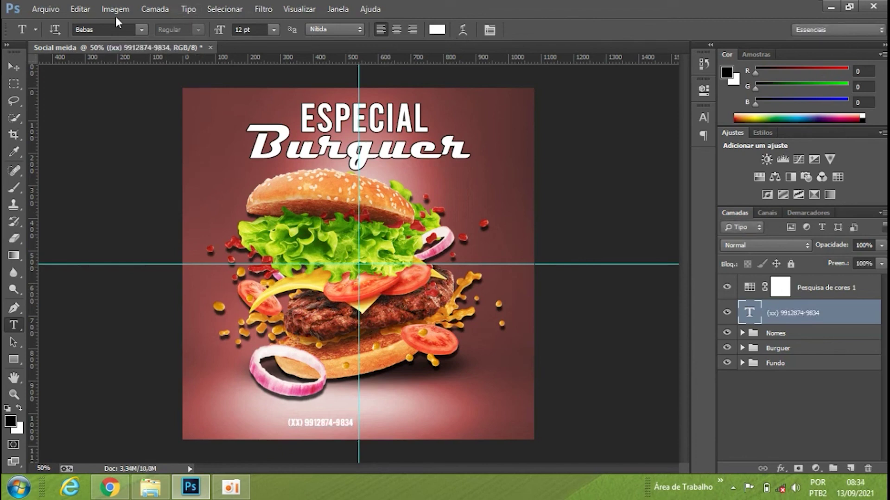
click(88, 12)
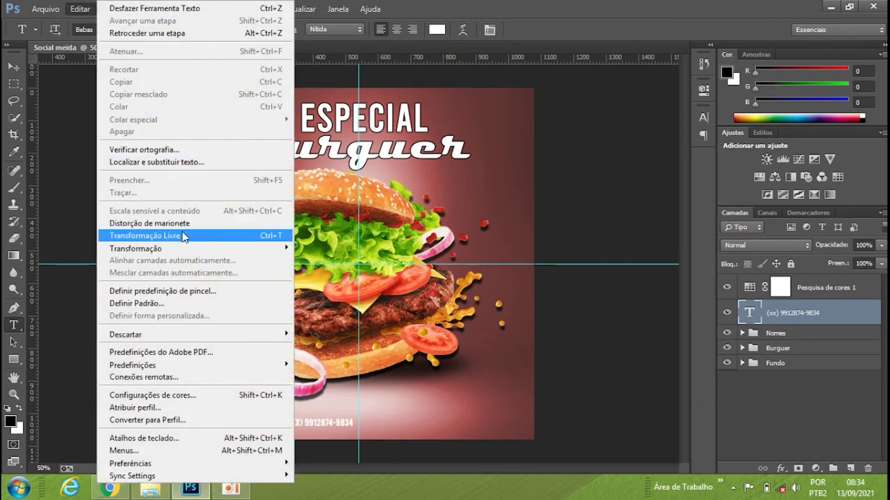
Scale the phone number up to about 228% of its size with Free Transform.
click(182, 236)
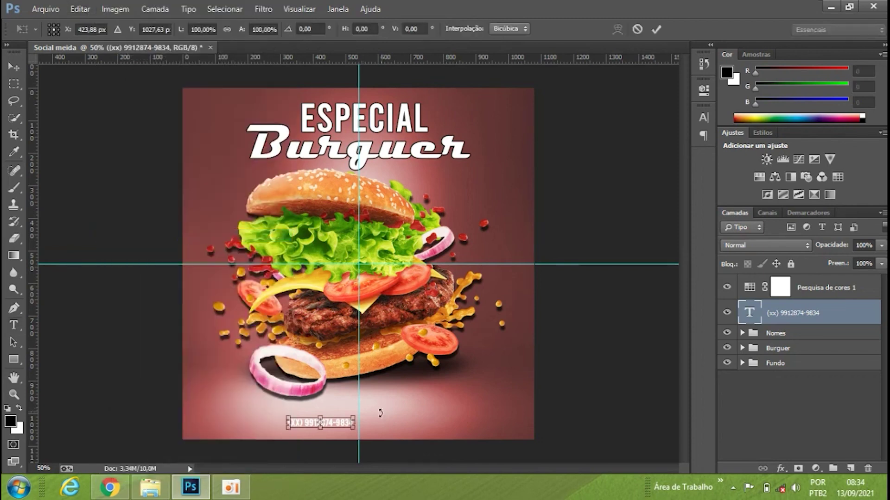
mouse_move(356, 418)
mouse_down()
mouse_move(395, 406)
mouse_move(379, 421)
mouse_move(390, 420)
mouse_up()
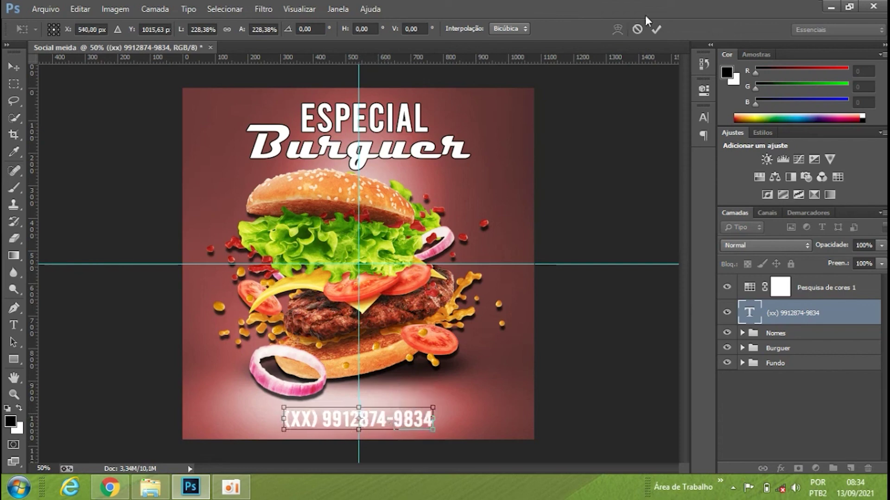
click(654, 30)
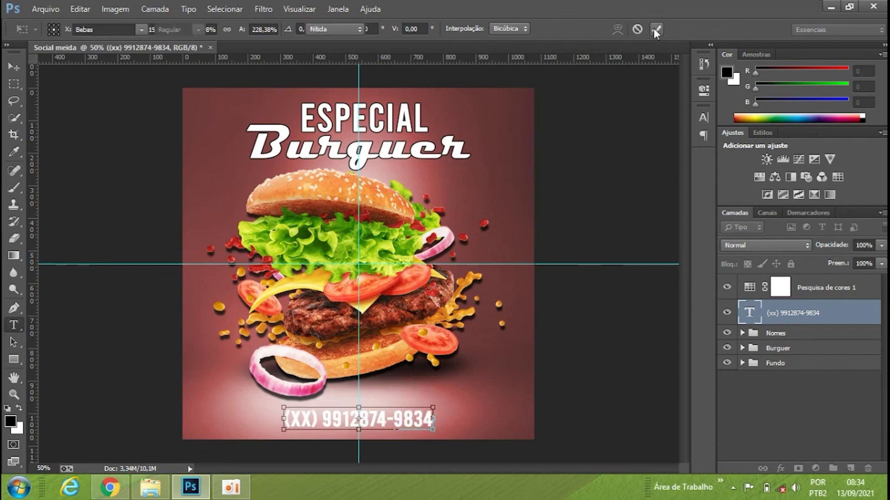
Give the phone-number layer a black Stroke layer style.
right_click(795, 312)
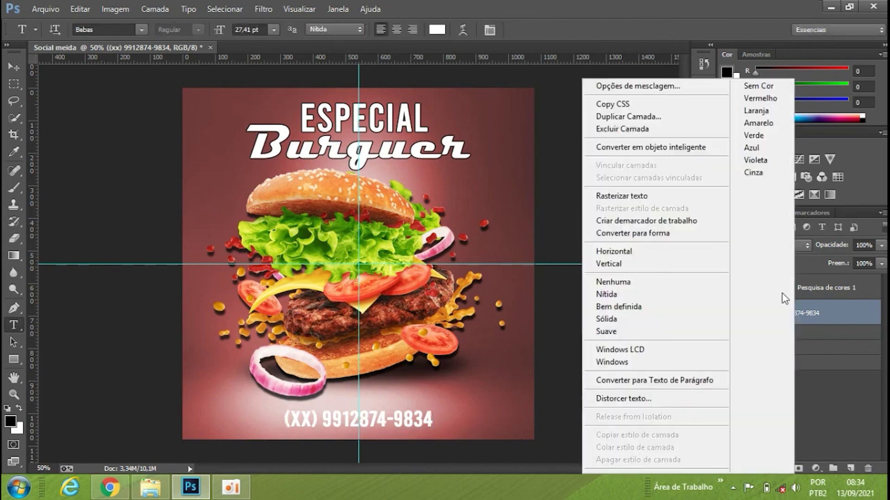
click(634, 90)
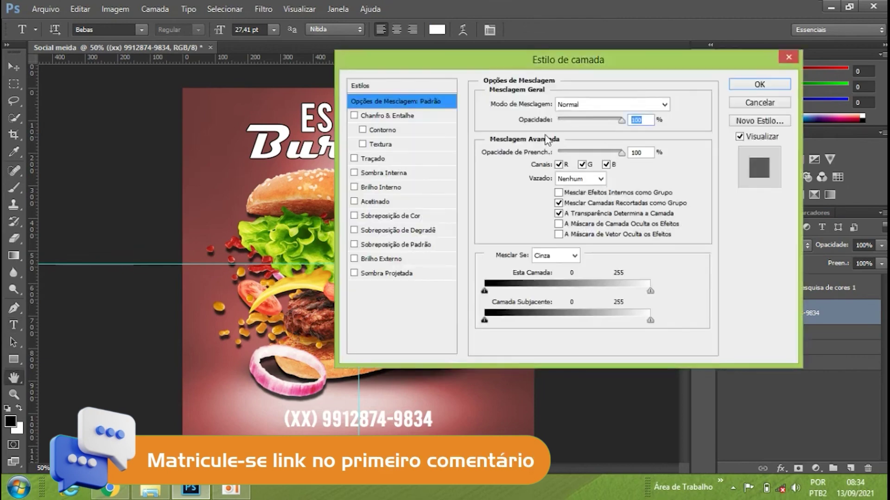
click(373, 159)
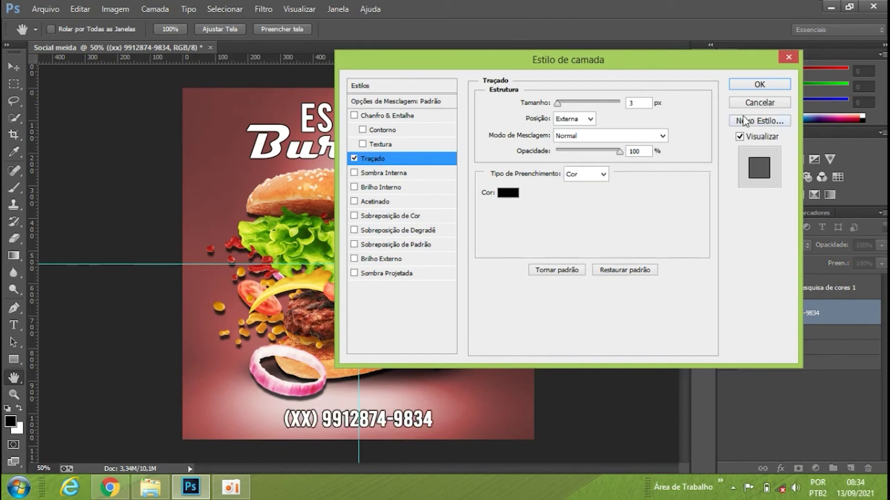
click(760, 85)
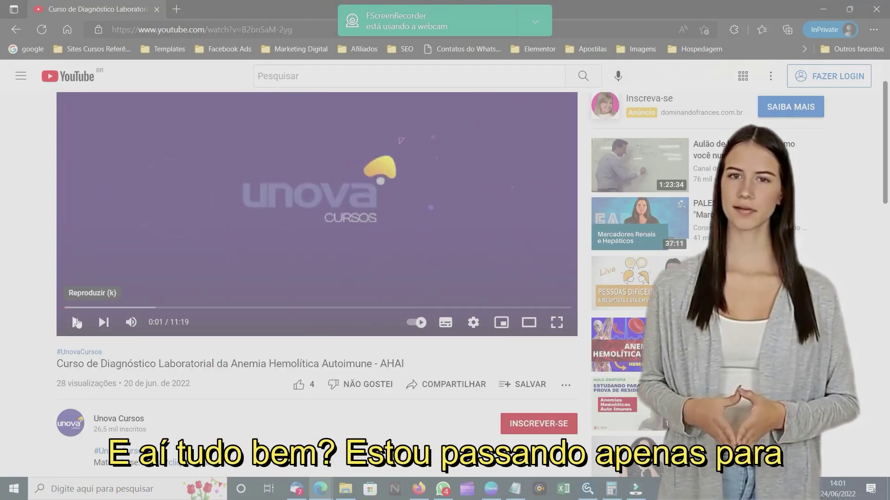
Play the YouTube course video muted and follow the course link in its description.
click(77, 322)
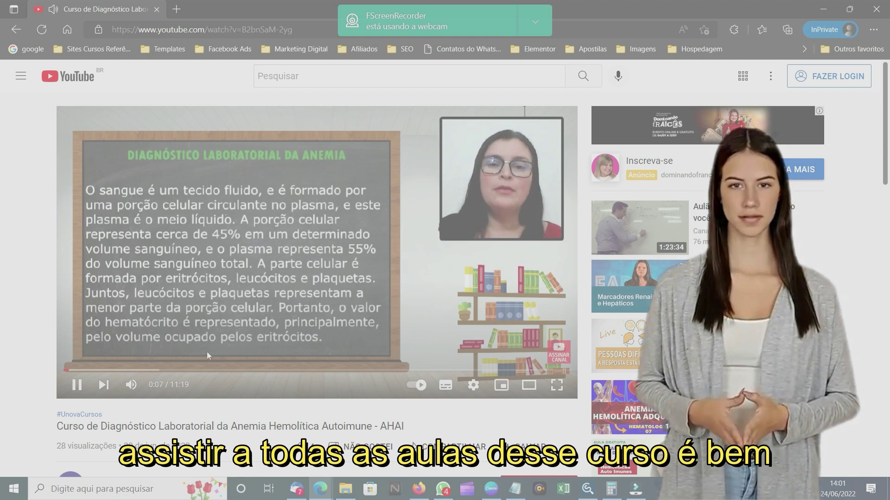
click(131, 385)
mouse_move(77, 385)
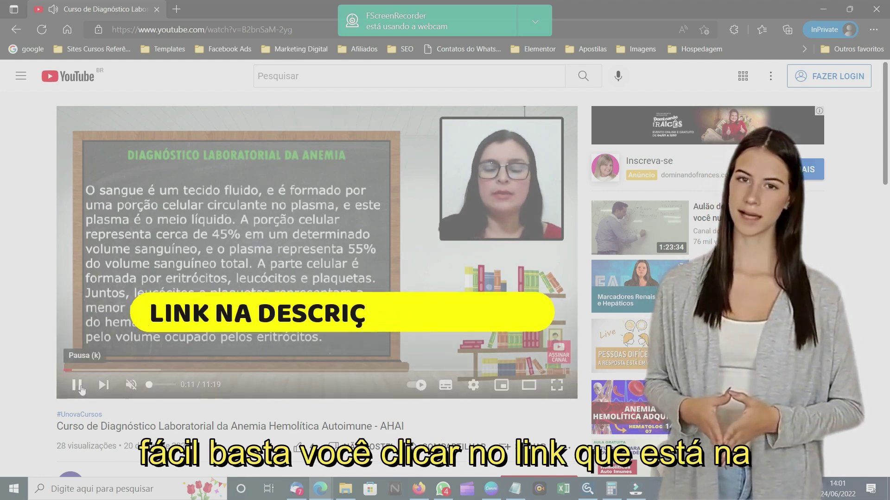
scroll(278, 389, down, 3)
click(186, 398)
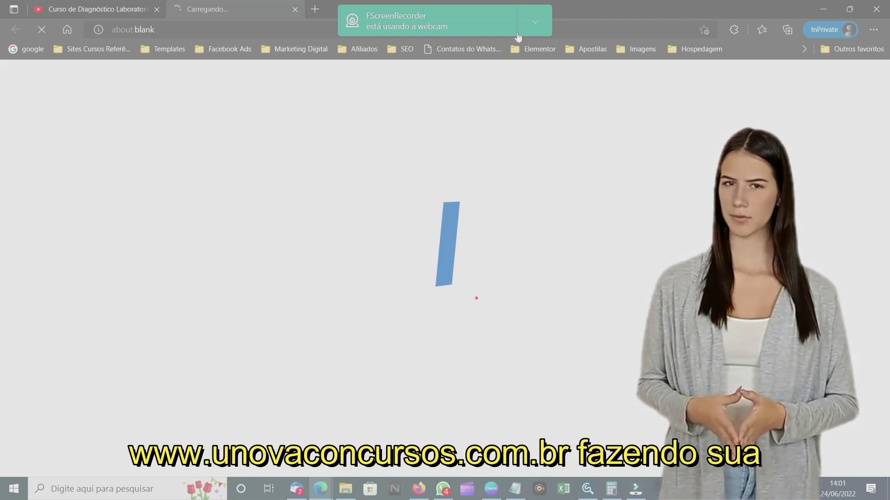
Dismiss the pop-up, start the free course enrolment with Fazer Matrícula, and accept cookies.
click(533, 21)
click(549, 43)
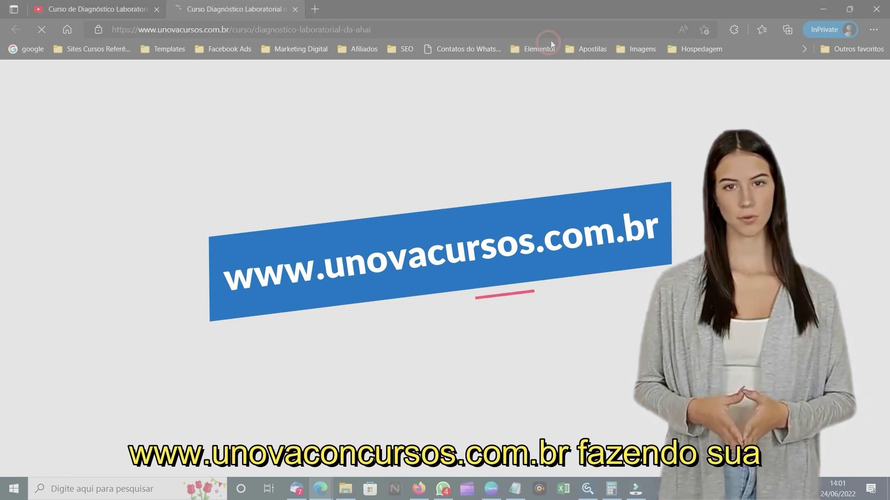
scroll(578, 385, down, 2)
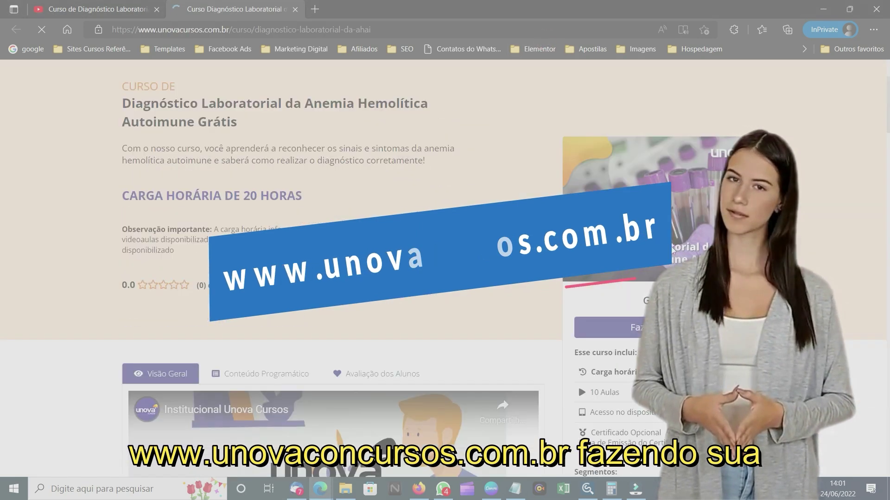
scroll(578, 384, down, 2)
scroll(577, 384, down, 2)
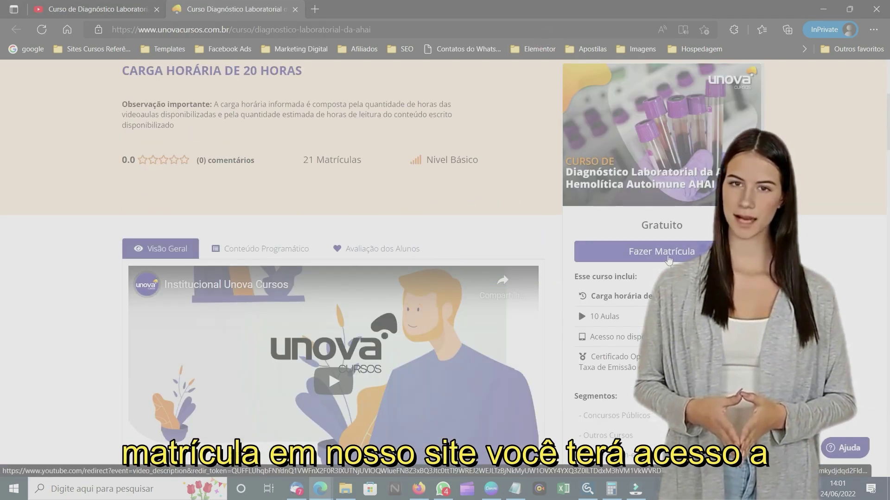
click(667, 257)
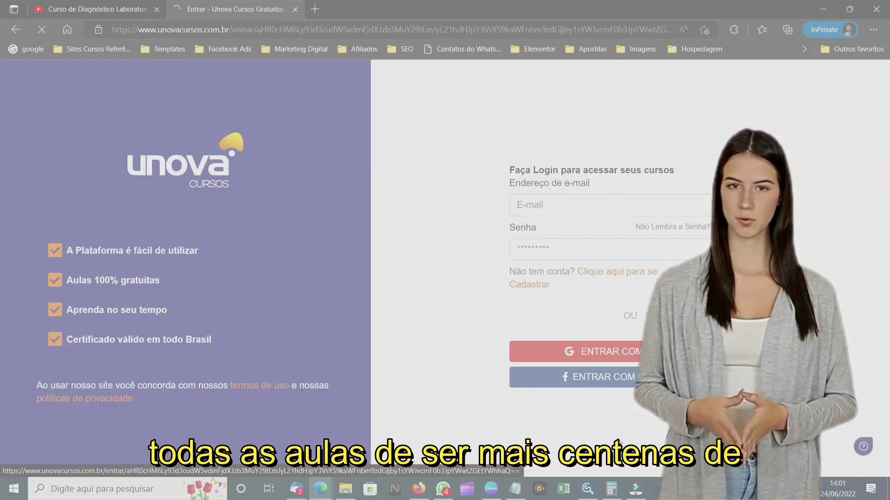
click(617, 439)
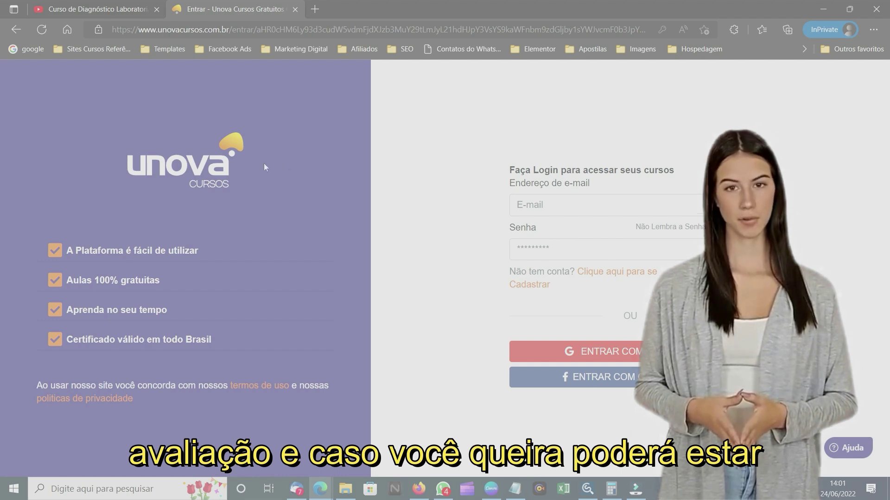
Go to the Unova Cursos homepage via the logo and scroll through it.
click(206, 171)
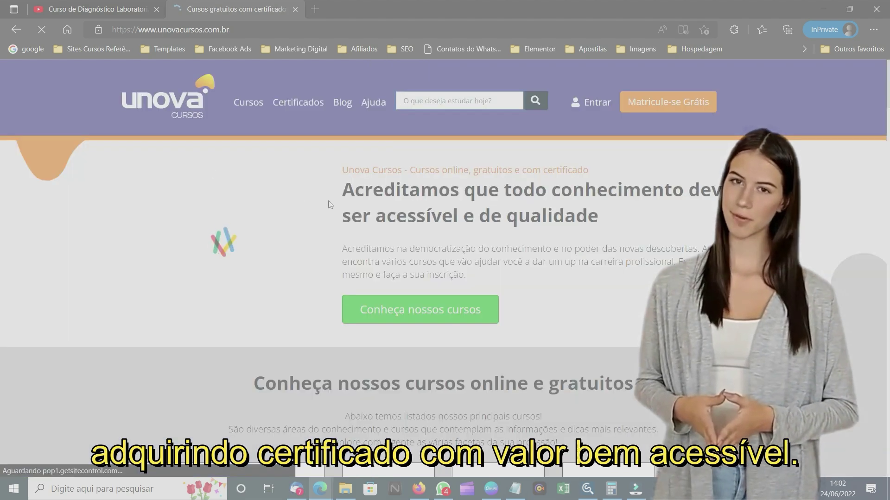
scroll(332, 204, down, 3)
scroll(332, 204, down, 2)
scroll(332, 202, up, 5)
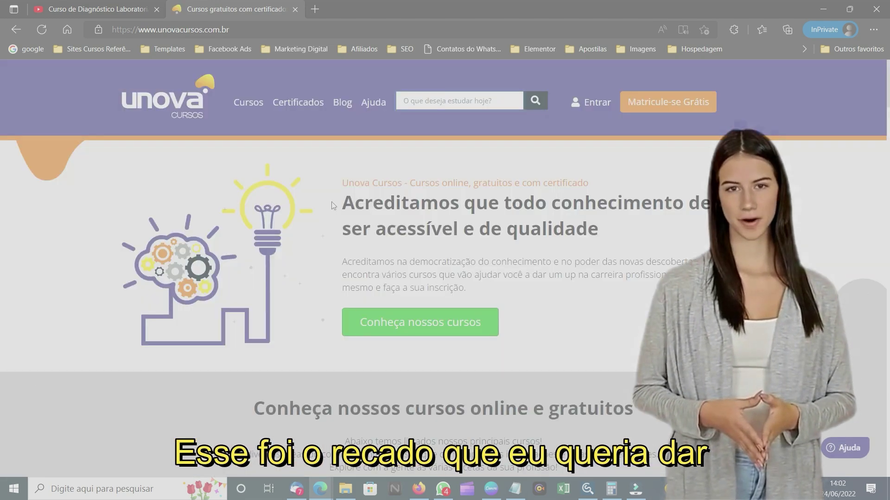